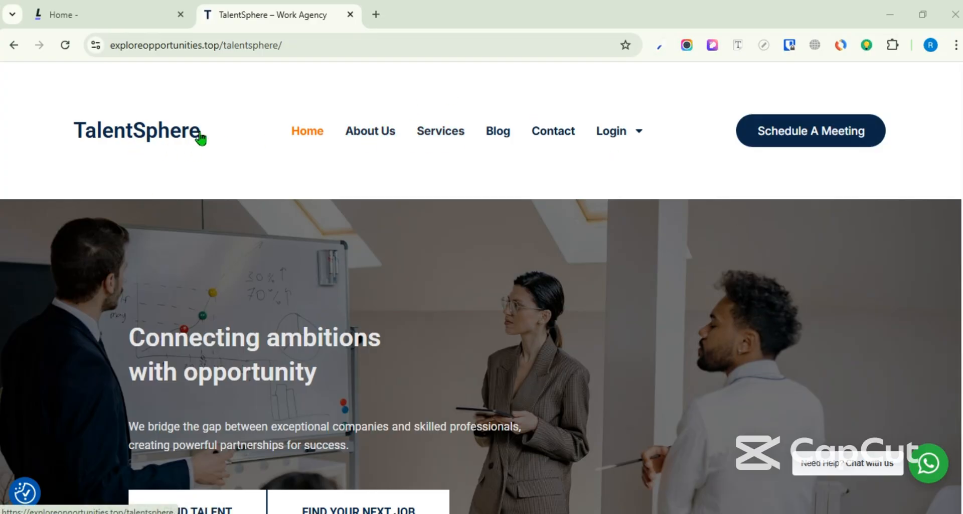
Look through the TalentSphere homepage, examining the hero banner, the How We Can Help cards and the Latest Opportunities job listings.
scroll(233, 189, "down", 4)
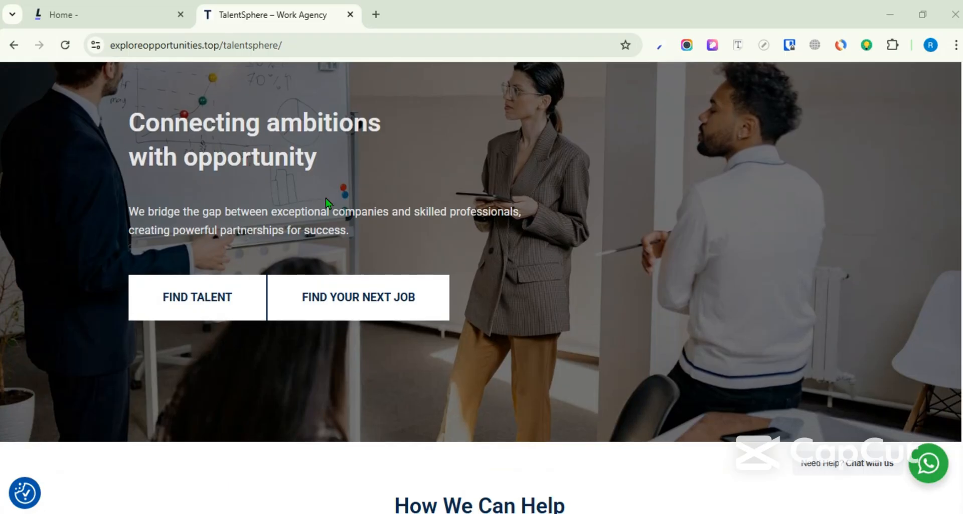
scroll(243, 134, "down", 4)
scroll(452, 196, "up", 1)
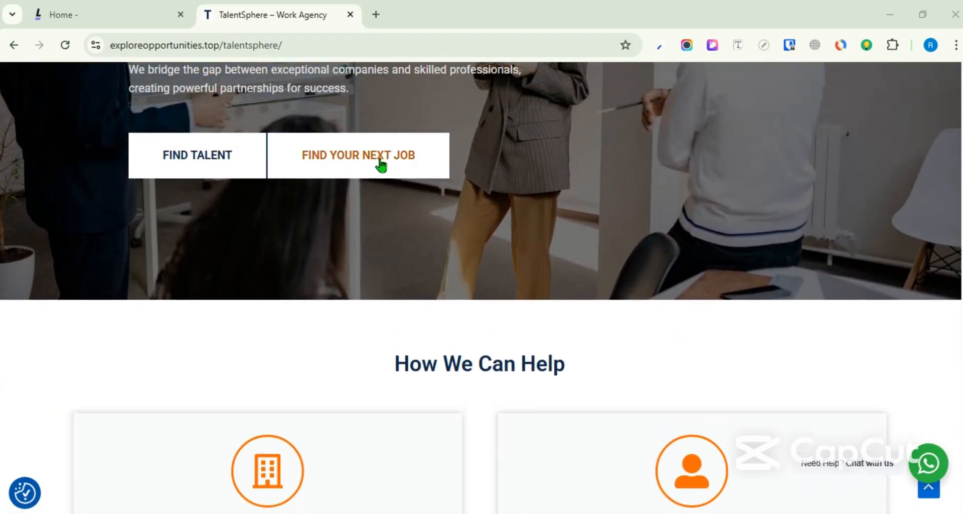
scroll(429, 174, "down", 1)
scroll(555, 176, "down", 3)
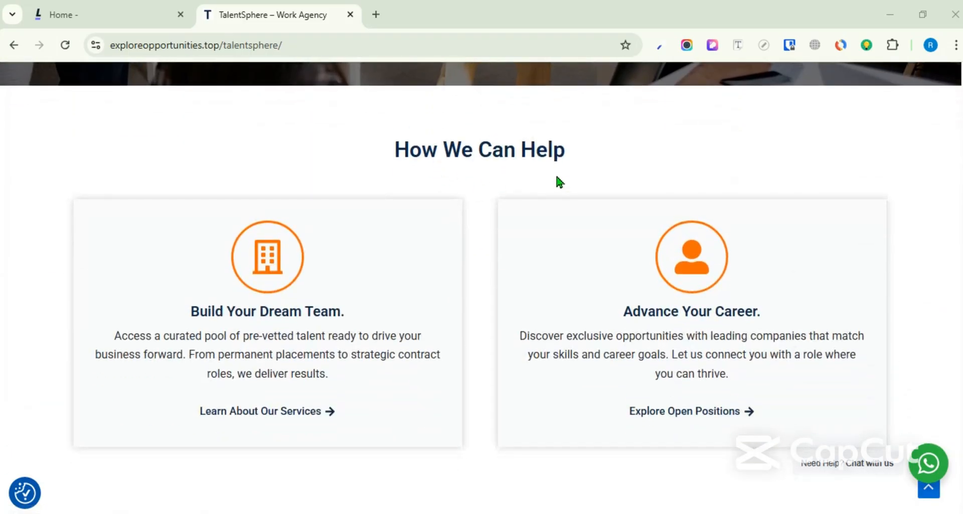
scroll(614, 182, "down", 1)
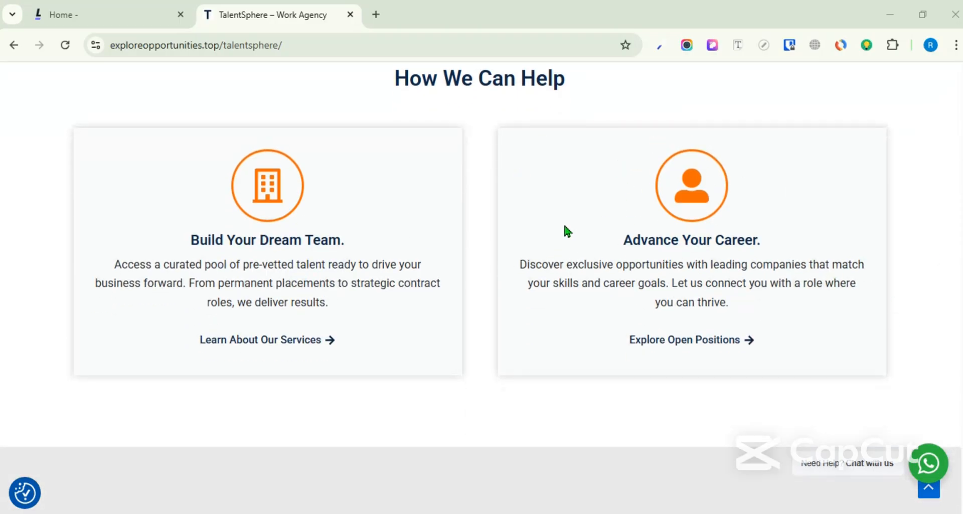
scroll(567, 231, "up", 3)
triple_click(426, 228)
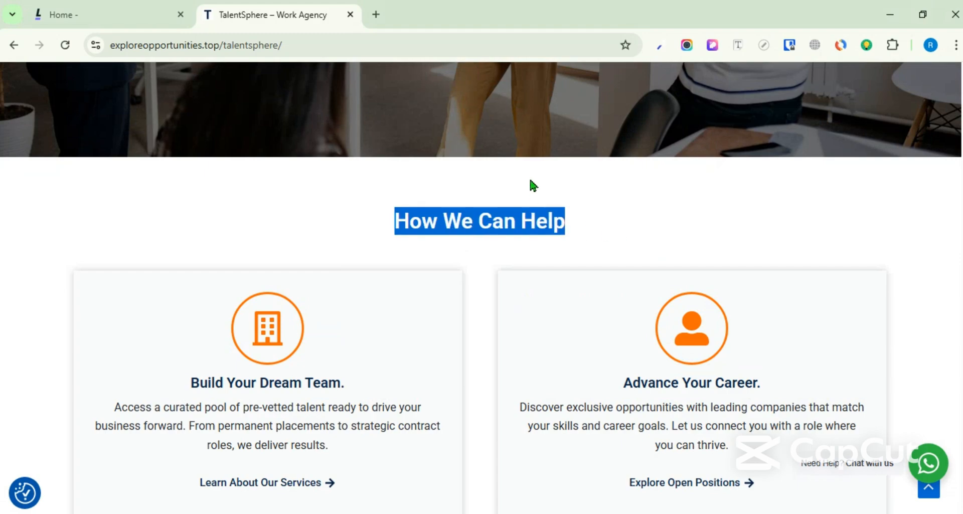
left_click(528, 179)
scroll(547, 292, "down", 5)
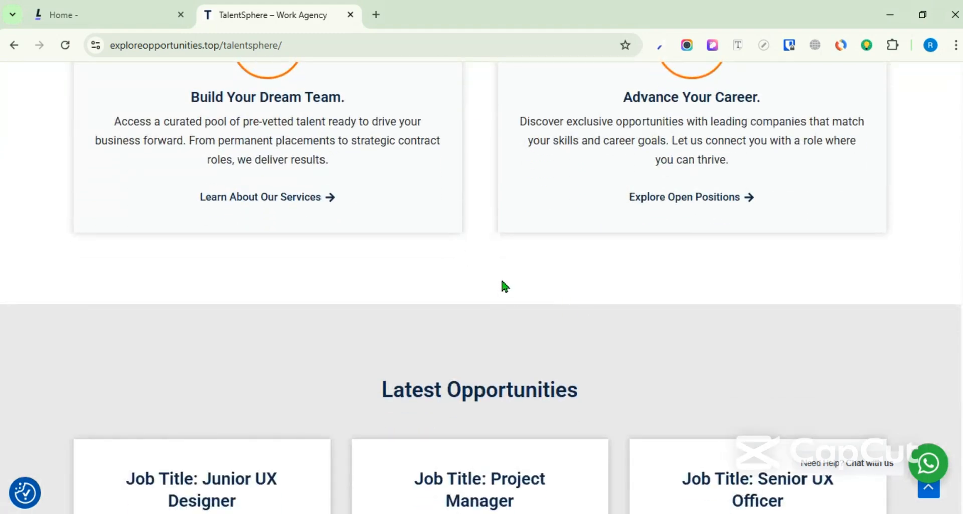
scroll(558, 286, "up", 3)
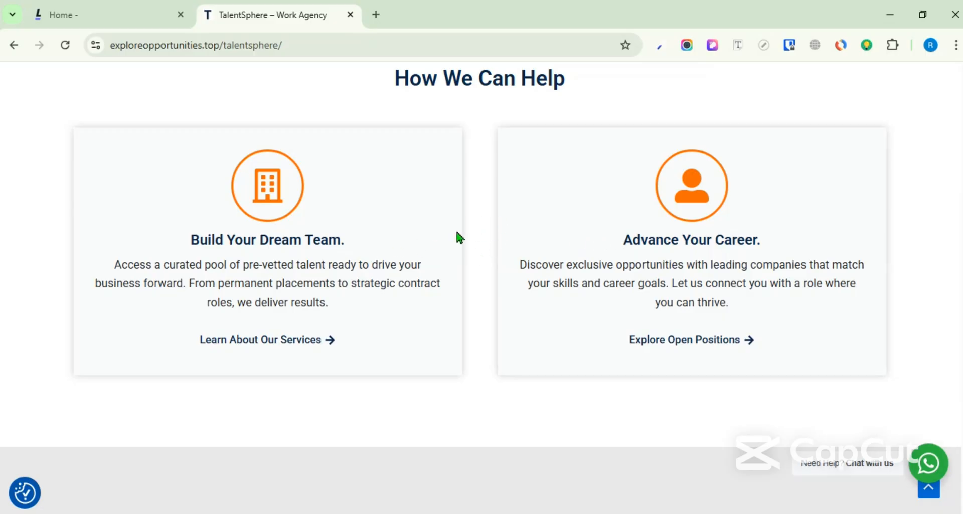
scroll(486, 208, "down", 6)
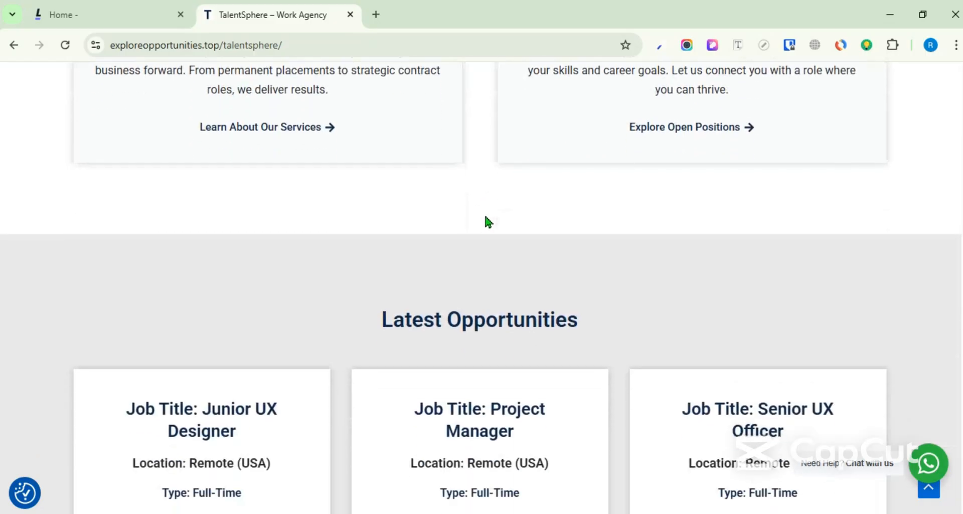
scroll(598, 269, "up", 1)
scroll(484, 258, "down", 1)
scroll(507, 310, "down", 7)
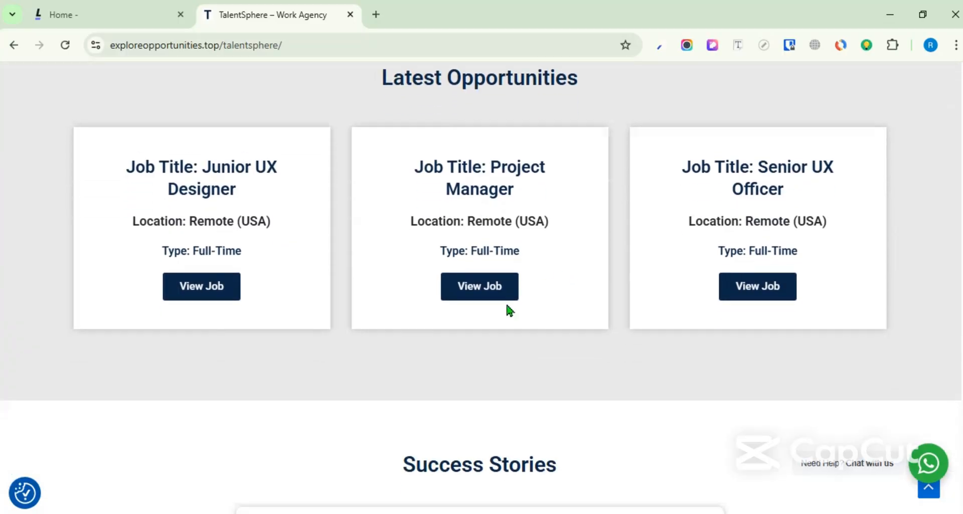
scroll(555, 301, "up", 7)
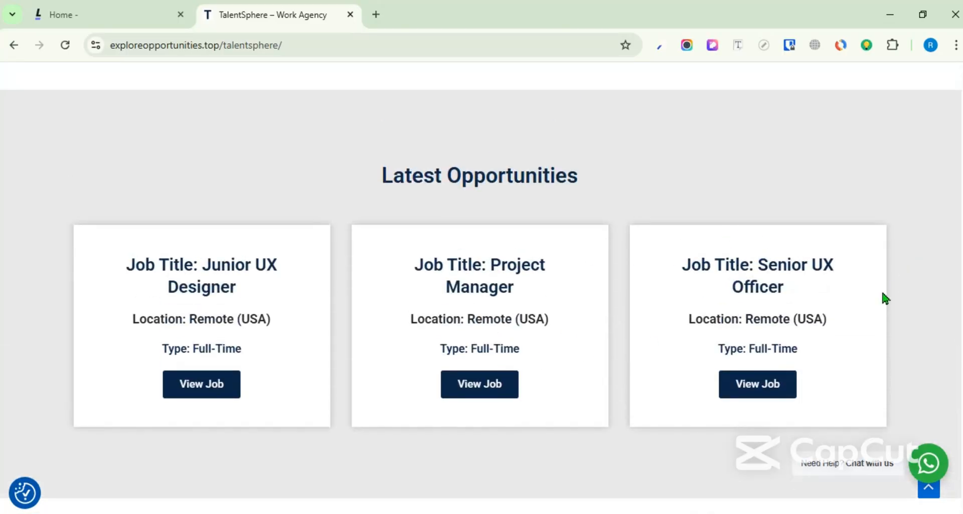
scroll(878, 299, "up", 9)
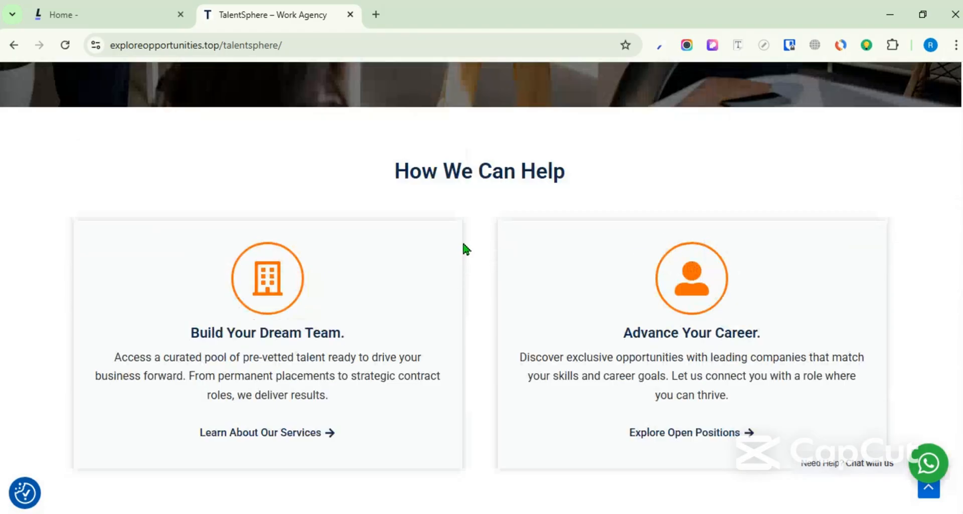
scroll(465, 248, "up", 11)
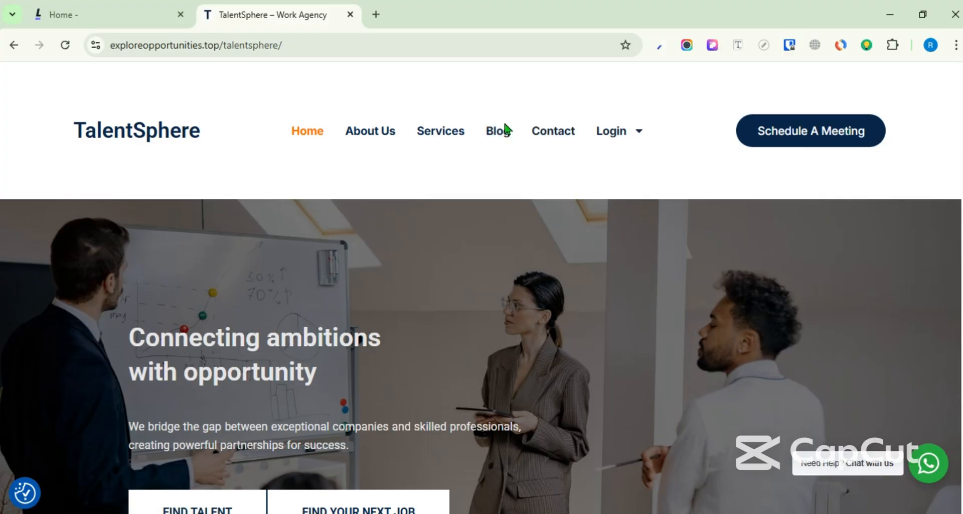
scroll(294, 219, "down", 3)
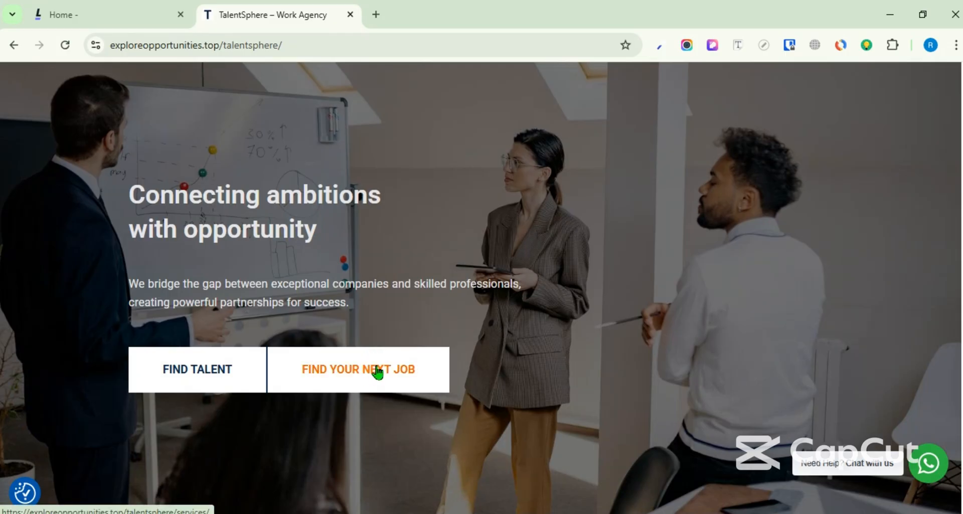
left_click(661, 49)
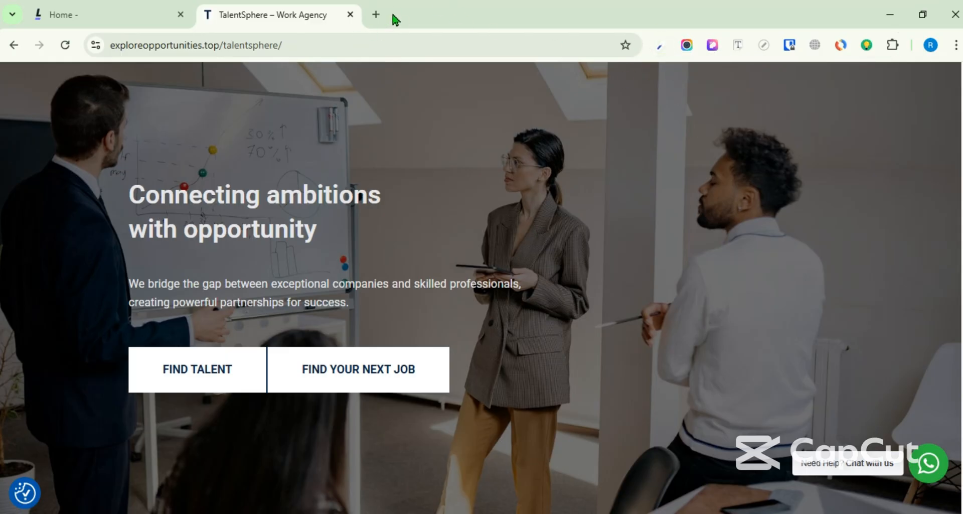
Search Google in a new tab for "colorzilla chrome extension" and open ColorZilla's Chrome Web Store page.
left_click(376, 14)
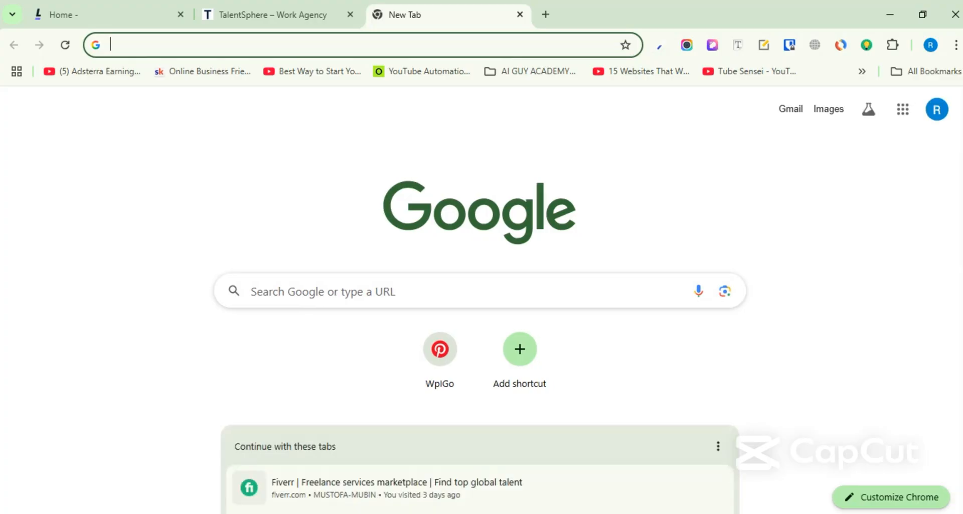
type("c")
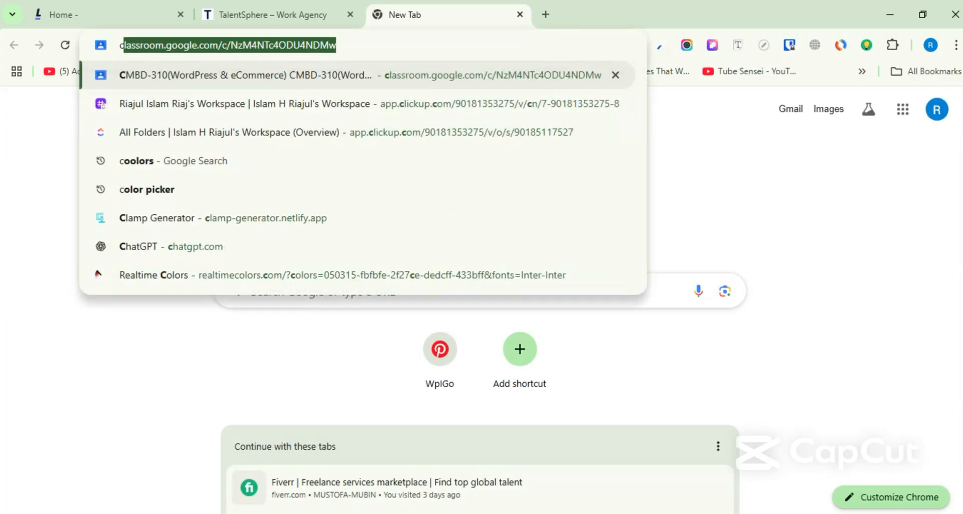
type("olo")
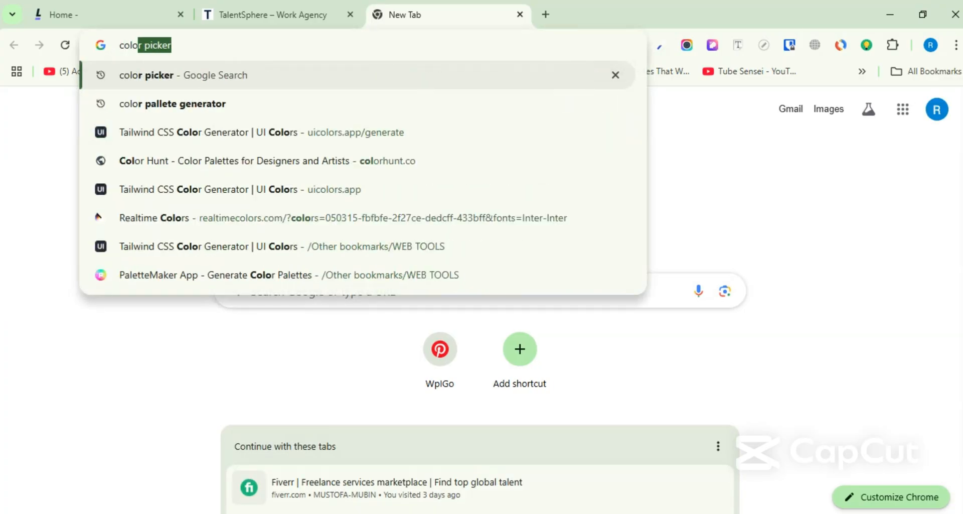
type("r zilla ")
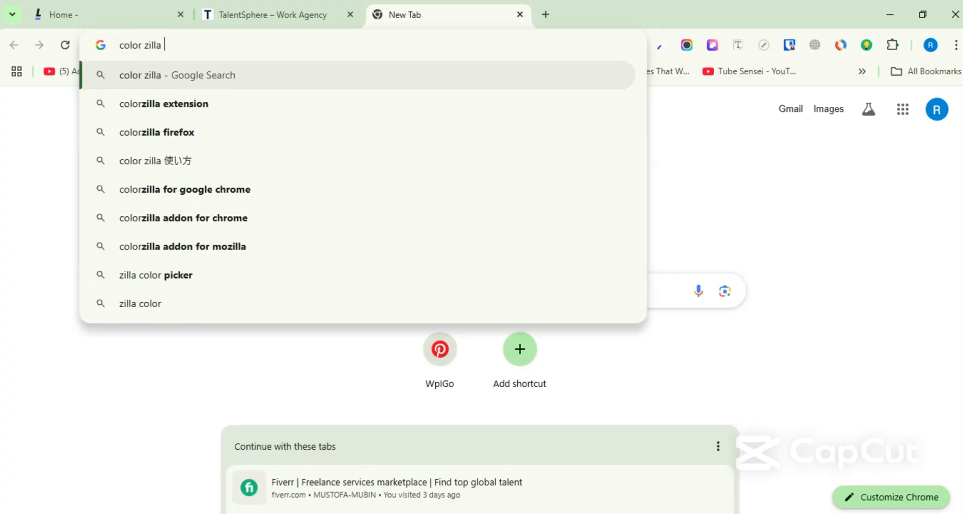
type("chrome")
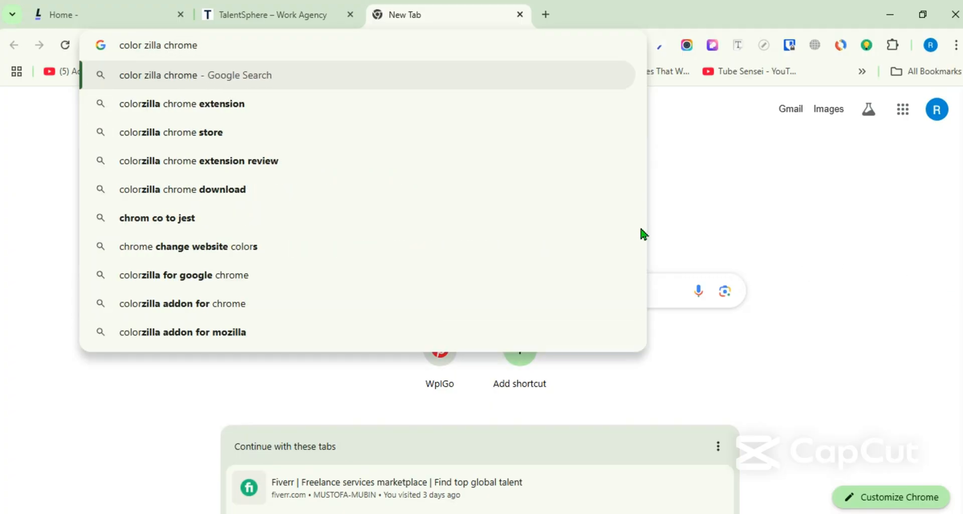
left_click(368, 103)
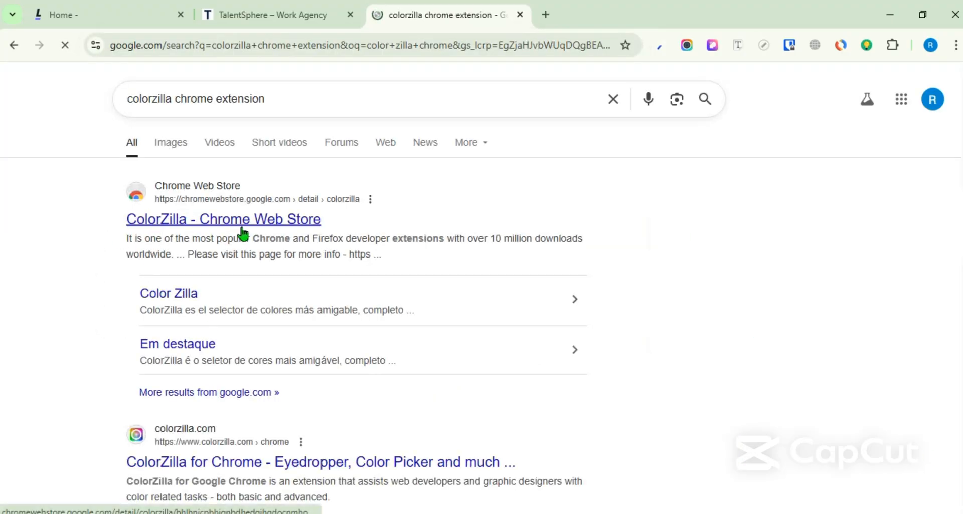
left_click(296, 221)
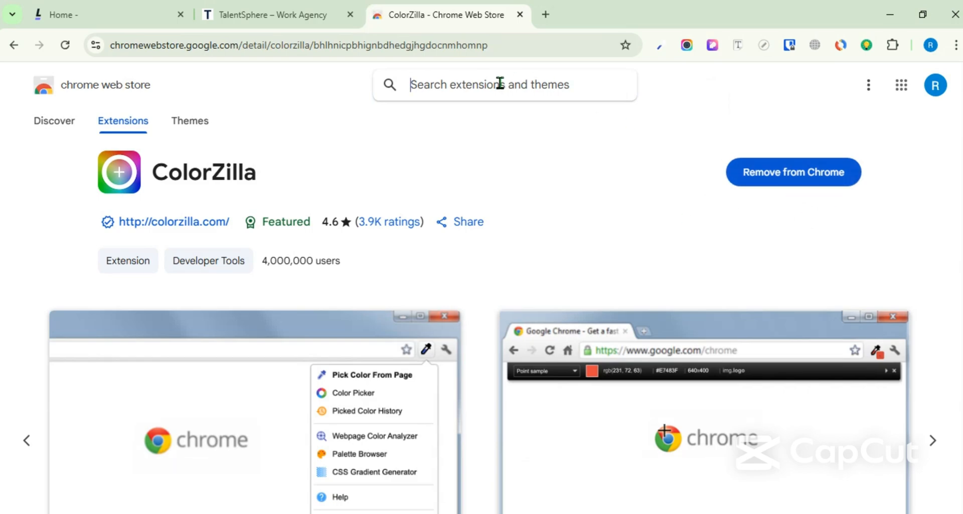
Search the Chrome Web Store for "color picker" and look over the listed extensions.
type("color pick")
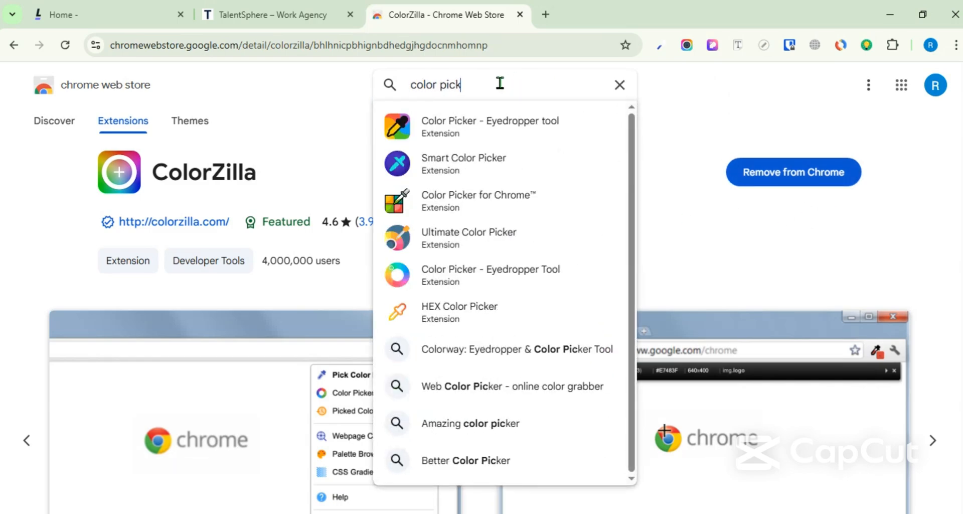
type("er")
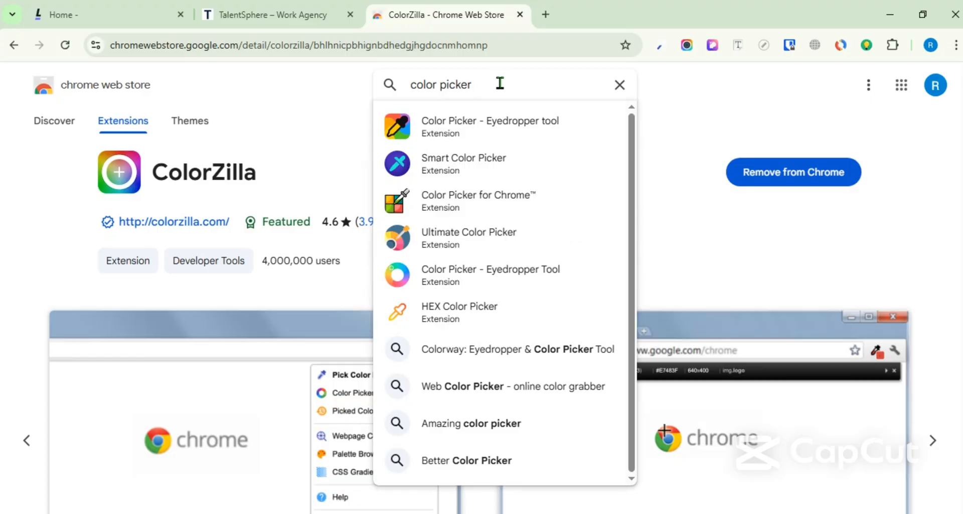
key("Return")
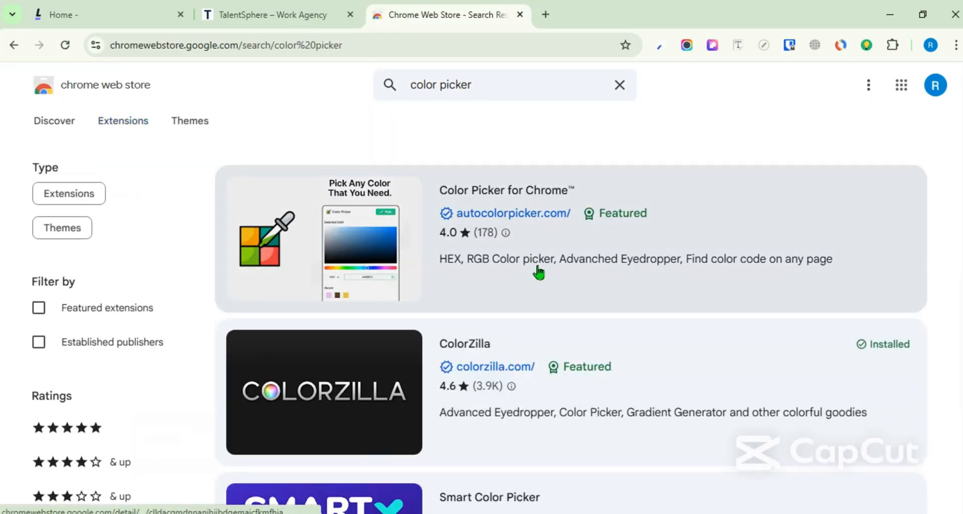
scroll(539, 272, "down", 5)
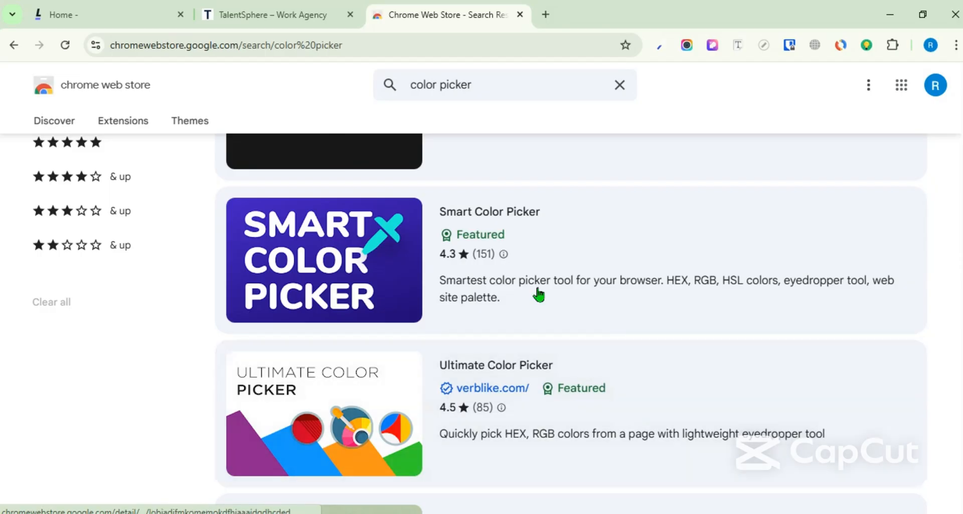
scroll(538, 296, "up", 5)
scroll(561, 210, "down", 7)
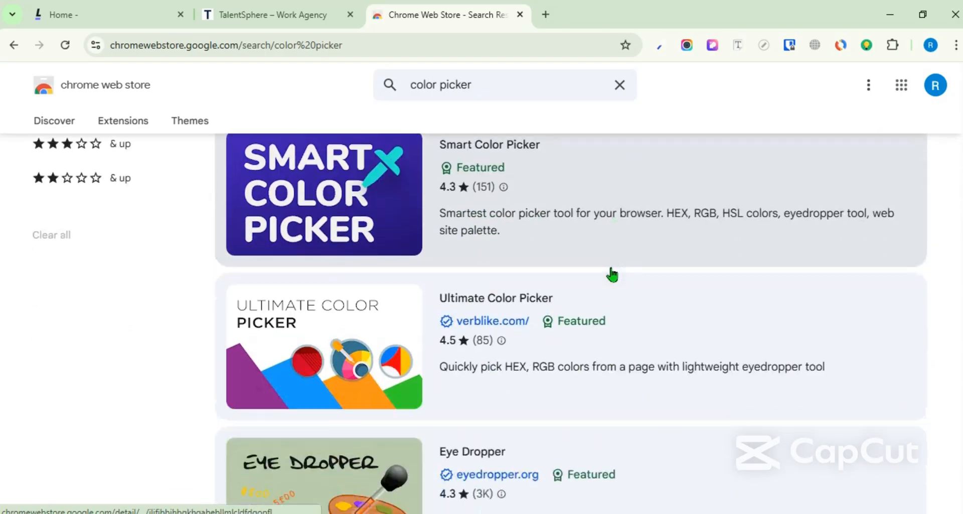
scroll(645, 279, "down", 1)
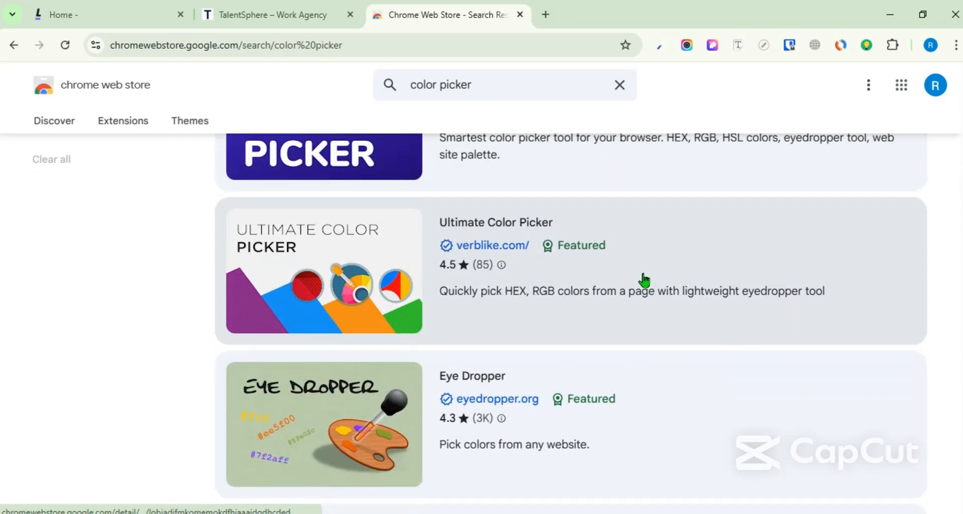
Open the Ultimate Color Picker listing and add the extension to Chrome.
left_click(646, 279)
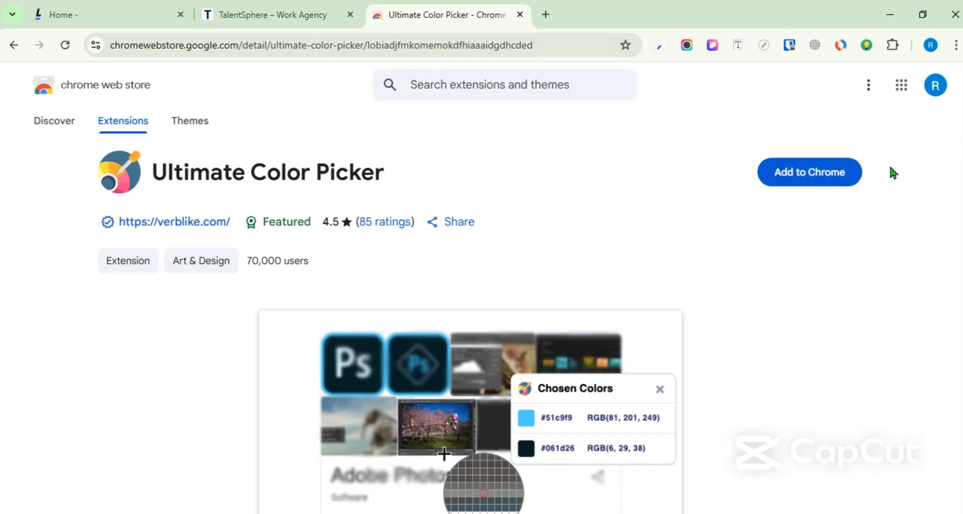
left_click(790, 175)
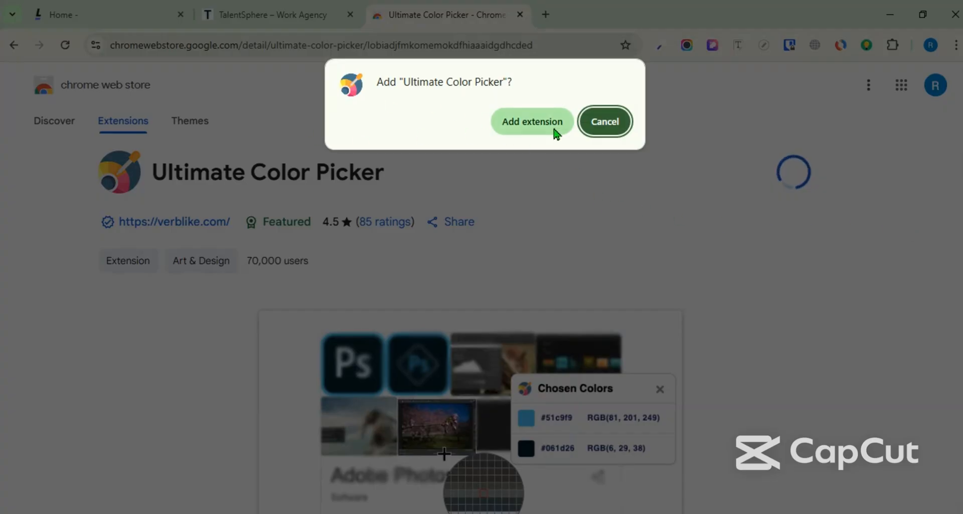
left_click(533, 125)
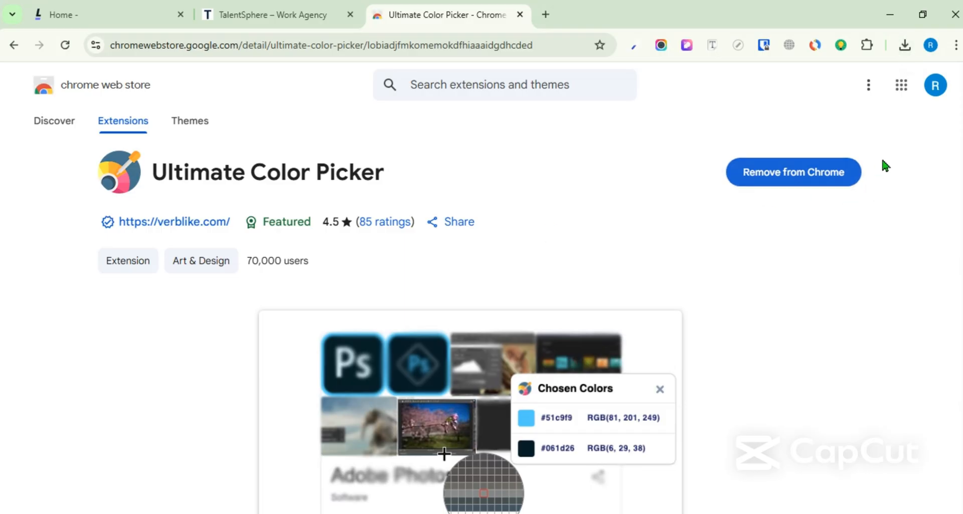
Pin the Ultimate Color Picker extension to the browser toolbar and close the Chrome Web Store tab.
left_click(867, 46)
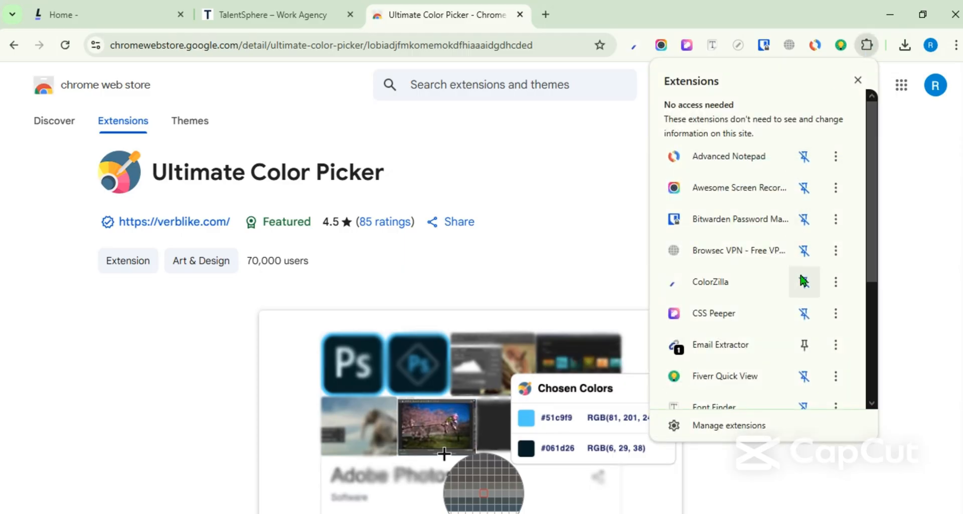
scroll(783, 347, "down", 2)
scroll(789, 300, "down", 3)
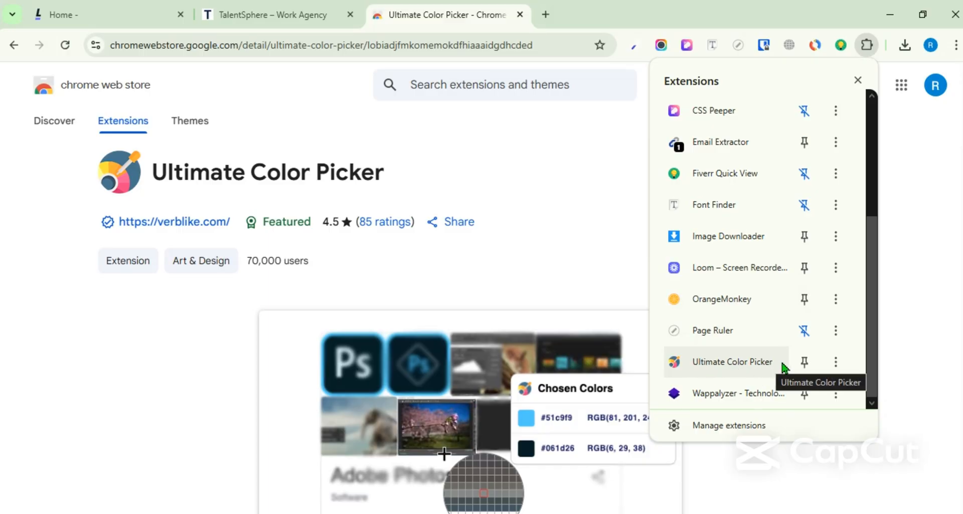
left_click(805, 363)
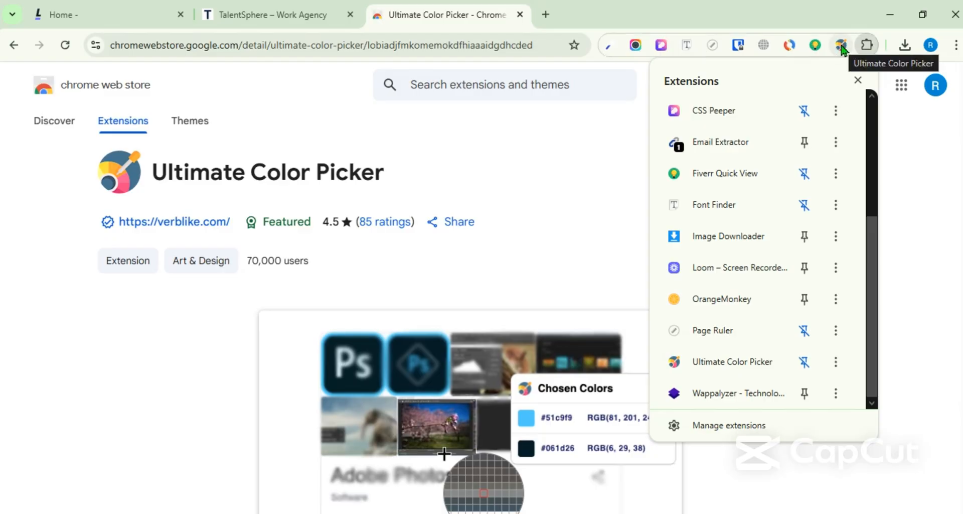
left_click(925, 140)
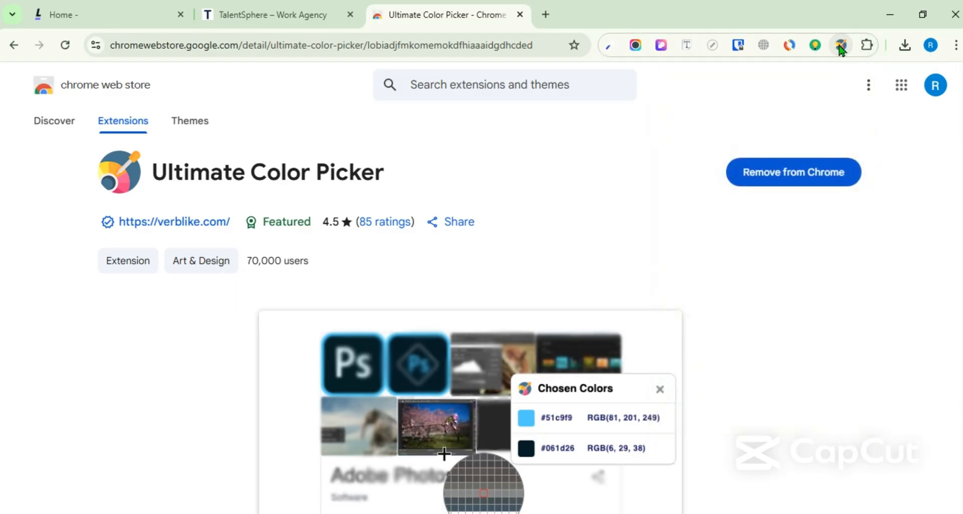
left_click(519, 16)
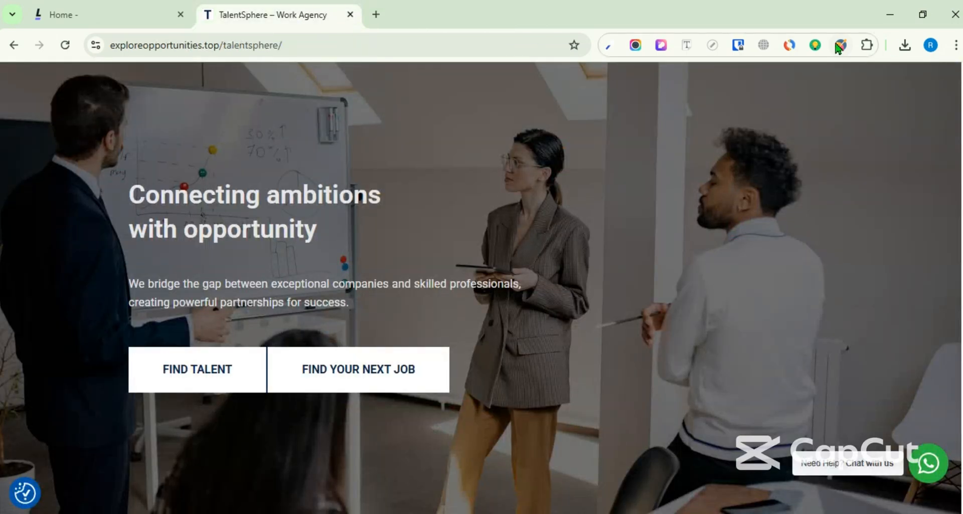
Sample the green of the WhatsApp chat icon with Ultimate Color Picker and close the chosen-colors panel.
left_click(815, 45)
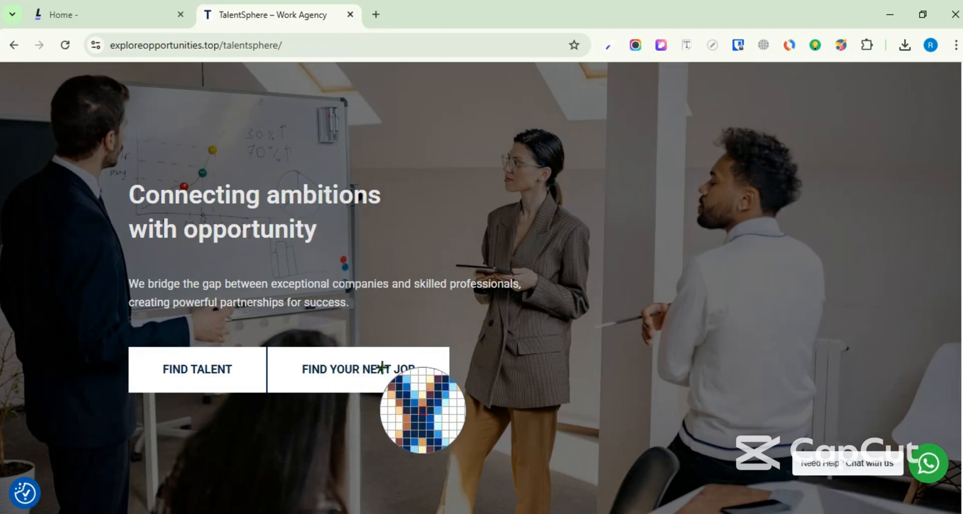
scroll(853, 392, "down", 4)
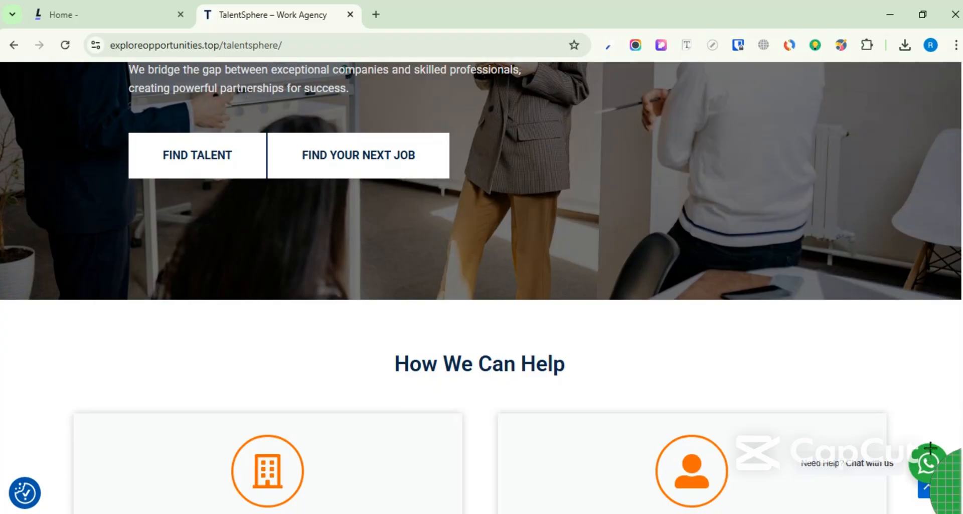
left_click(931, 448)
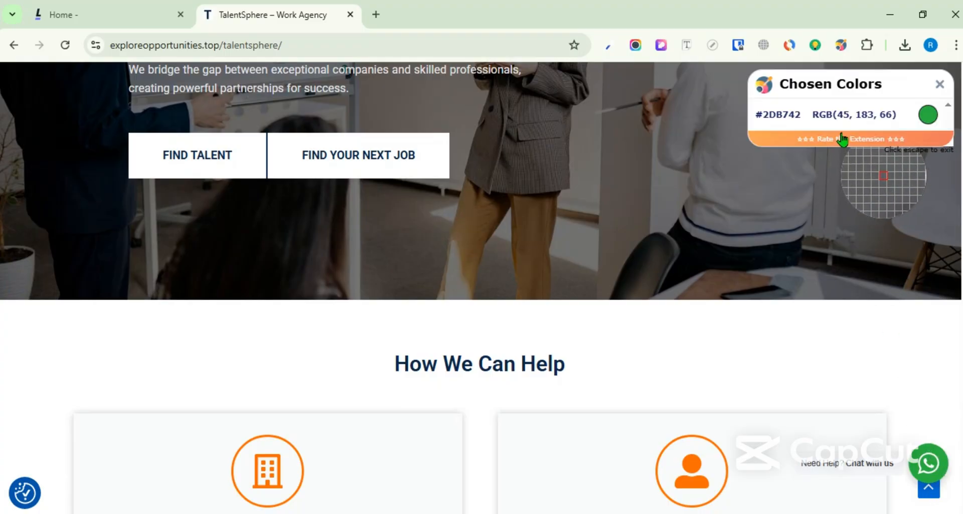
left_click(941, 84)
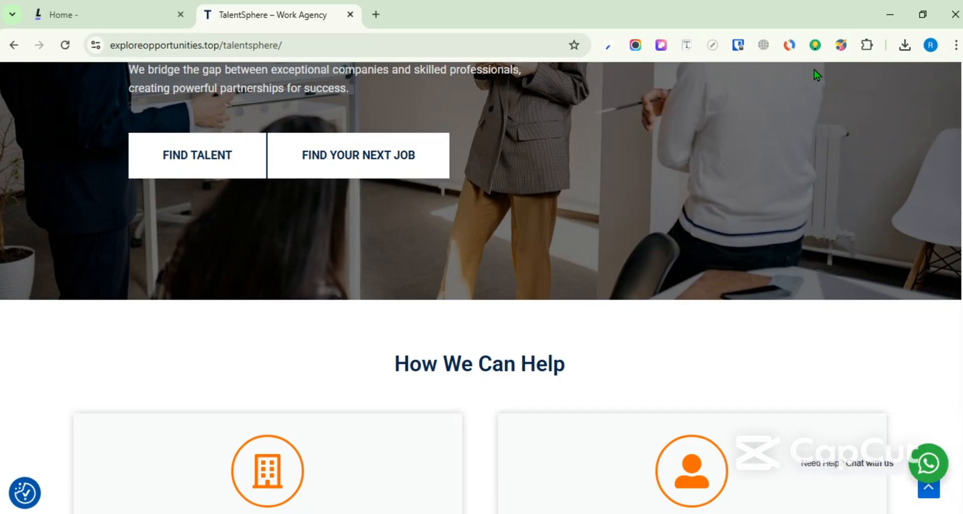
Sample the "Find Your Next Job" text's hover color with ColorZilla and check the copied hex code in a new tab's address bar, clearing it again.
left_click(608, 46)
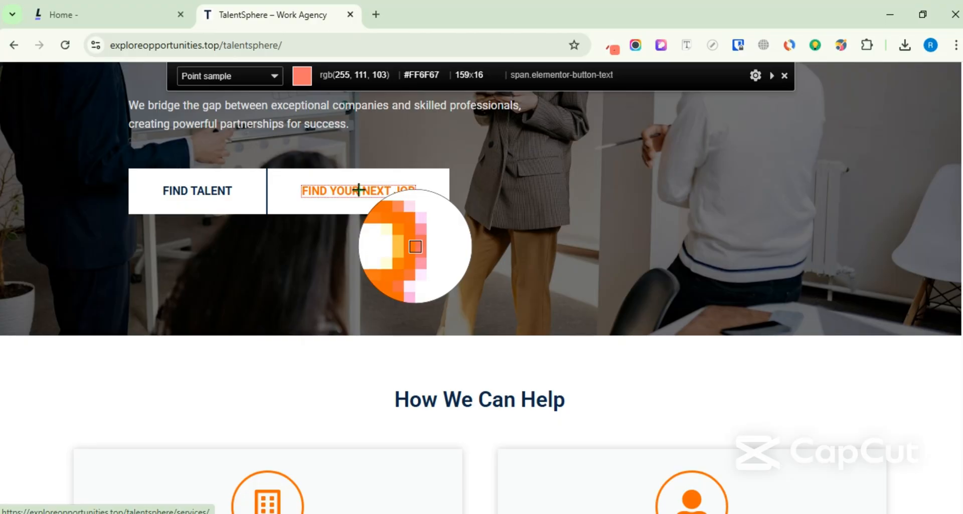
left_click(359, 190)
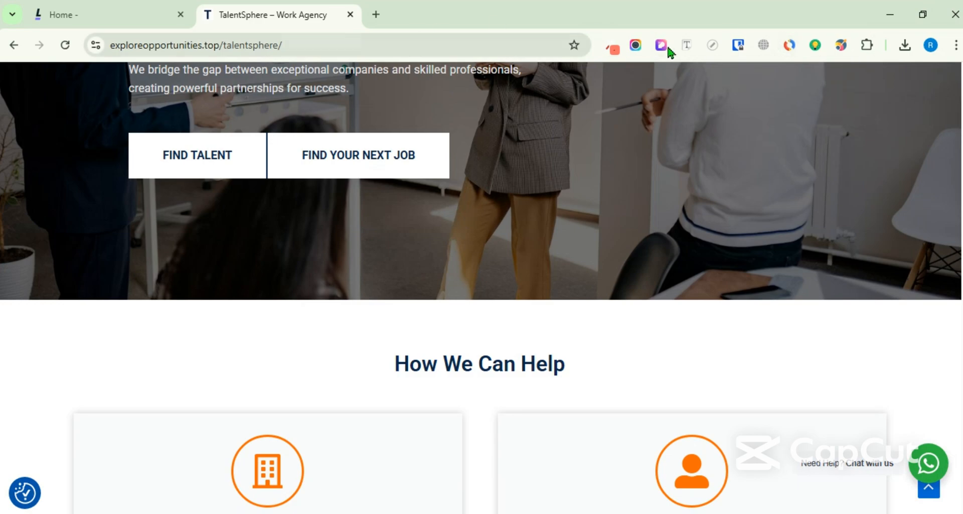
left_click(381, 15)
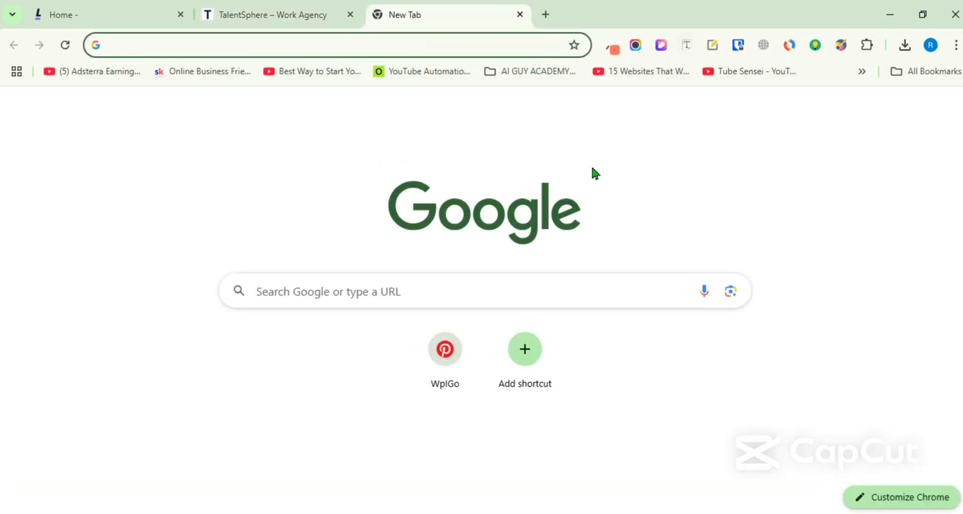
key("ctrl+v")
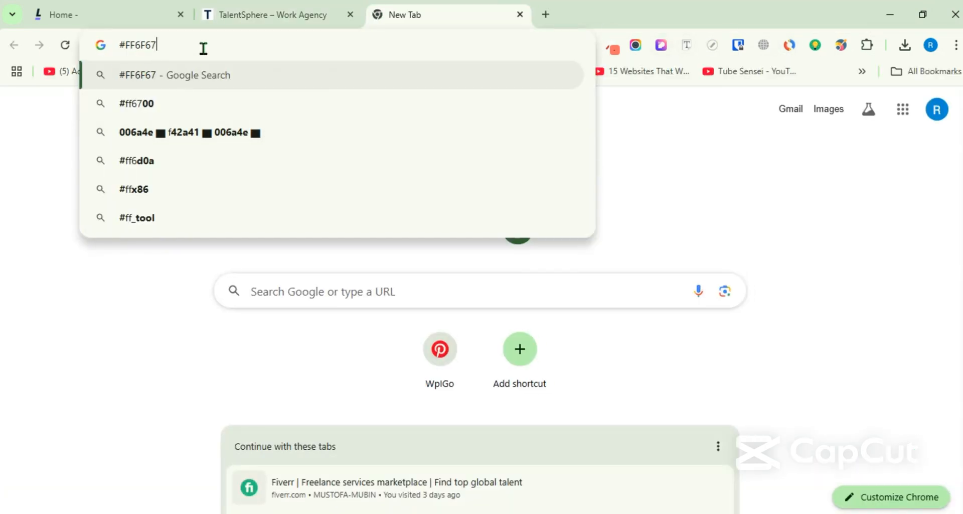
left_click_drag(203, 48, 87, 48)
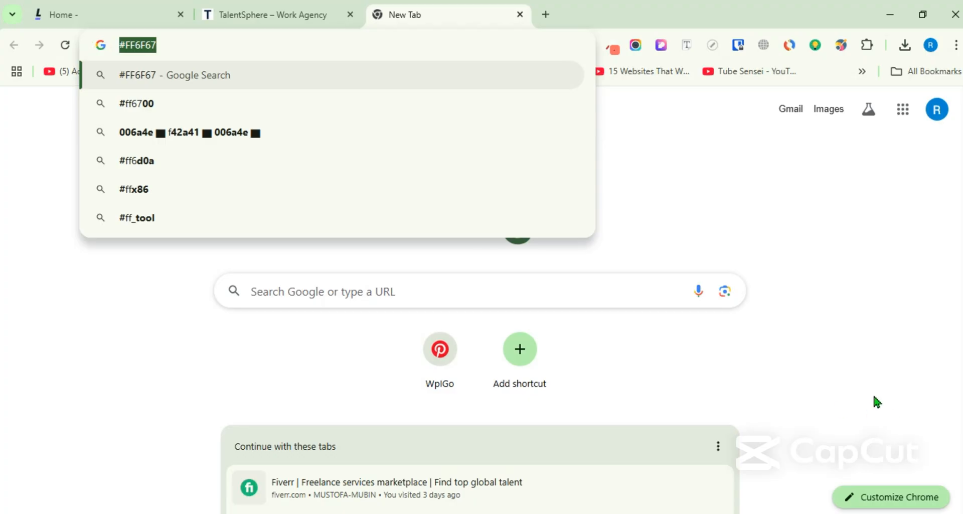
key("ctrl+x")
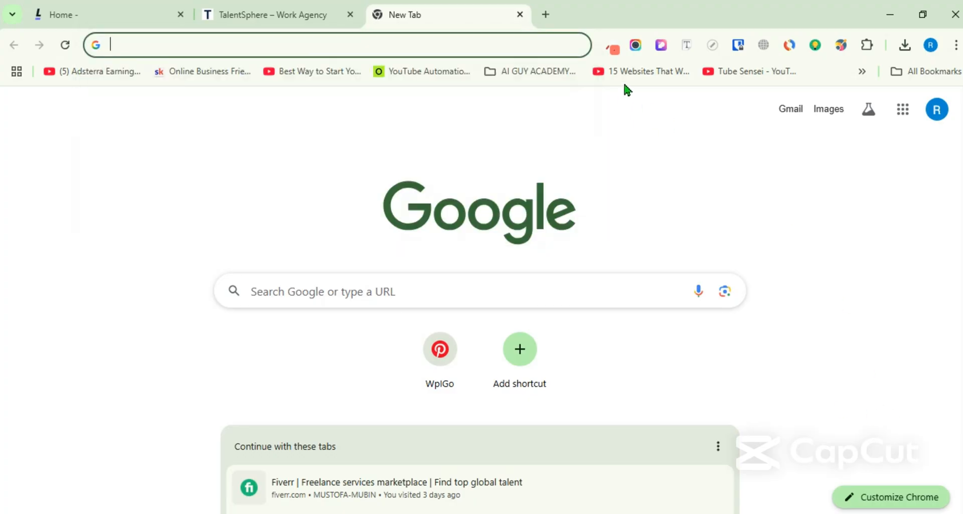
Return to the TalentSphere page and sample the orange ring around the "Advance Your Career." icon with ColorZilla.
left_click(299, 16)
scroll(794, 351, "down", 3)
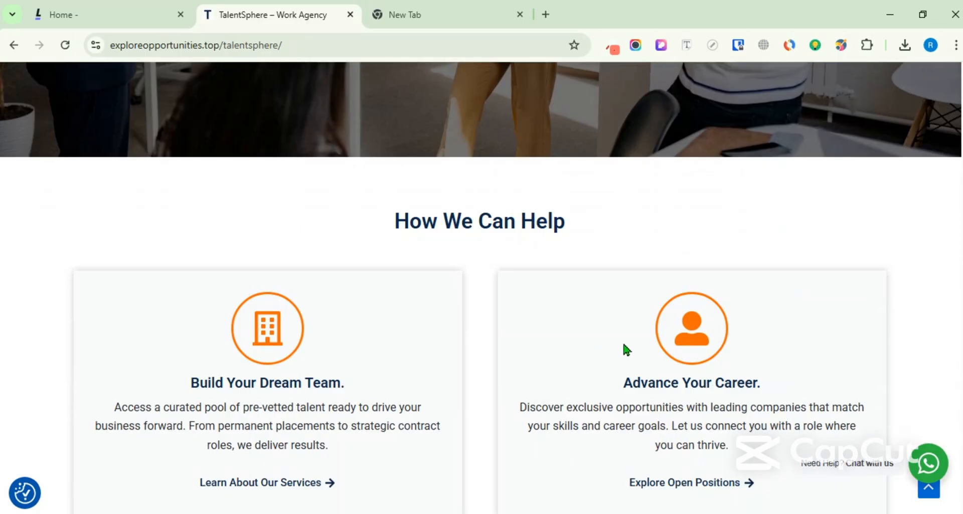
scroll(624, 349, "down", 2)
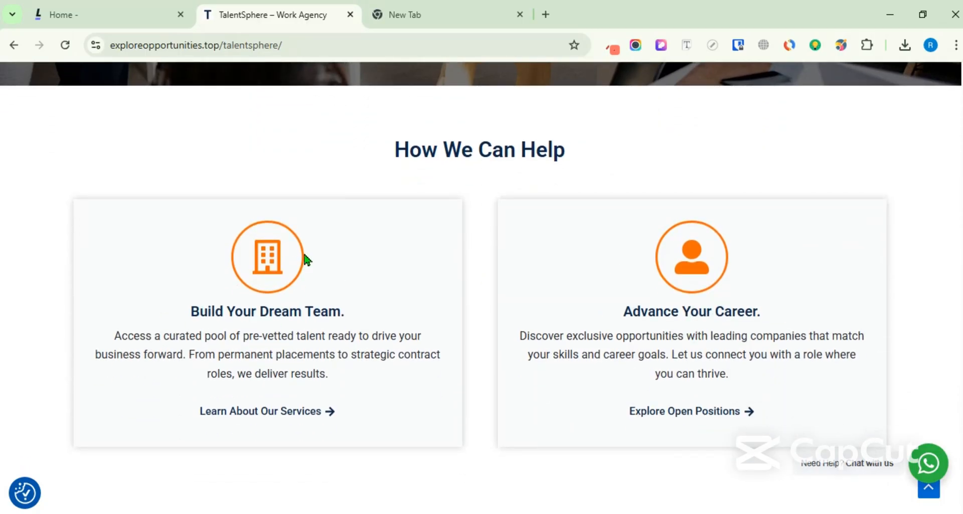
left_click(613, 48)
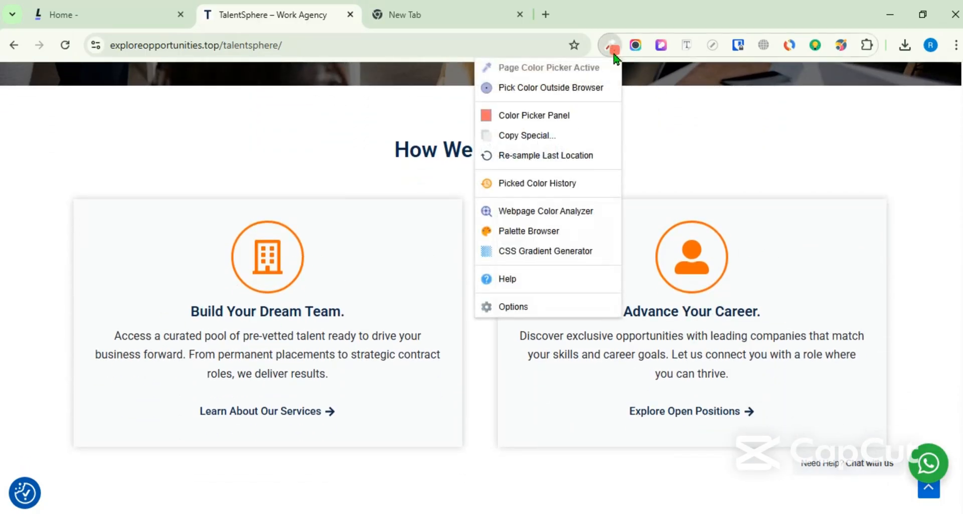
left_click(610, 70)
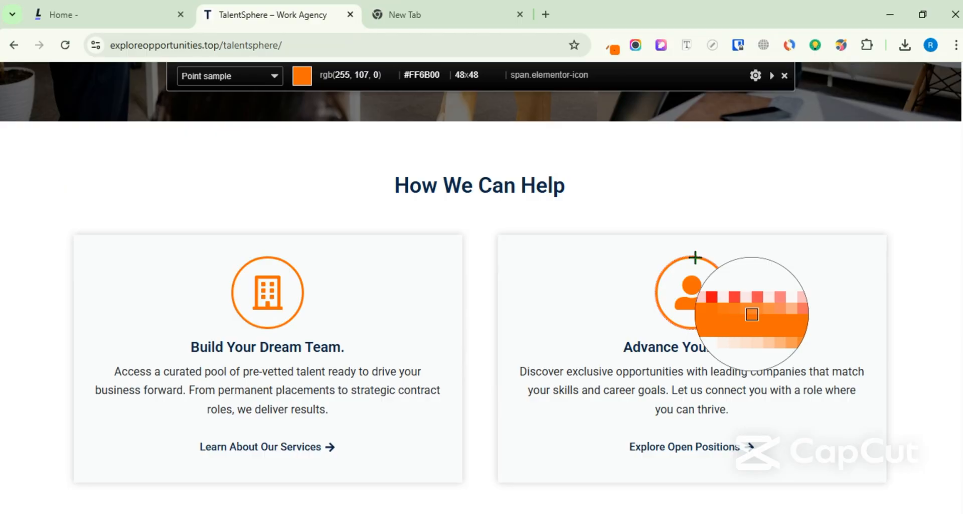
left_click(696, 257)
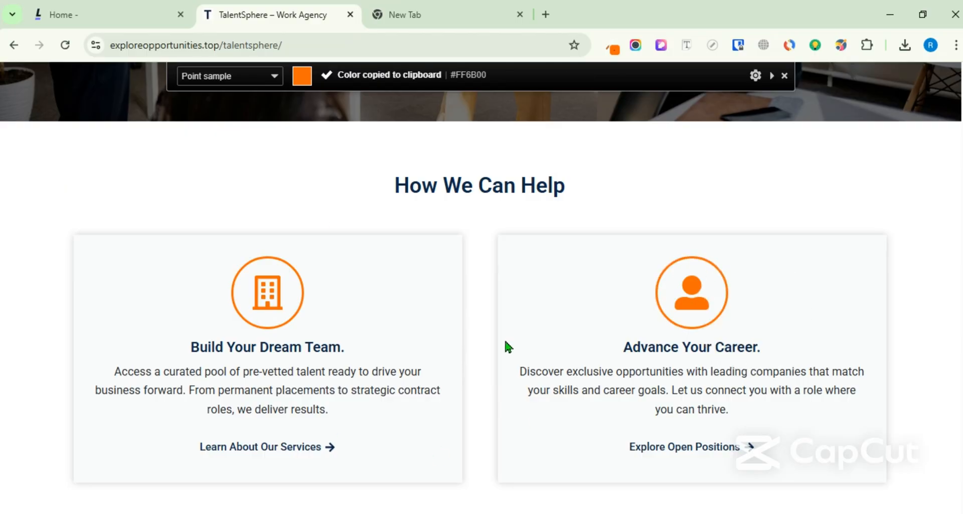
scroll(731, 281, "down", 6)
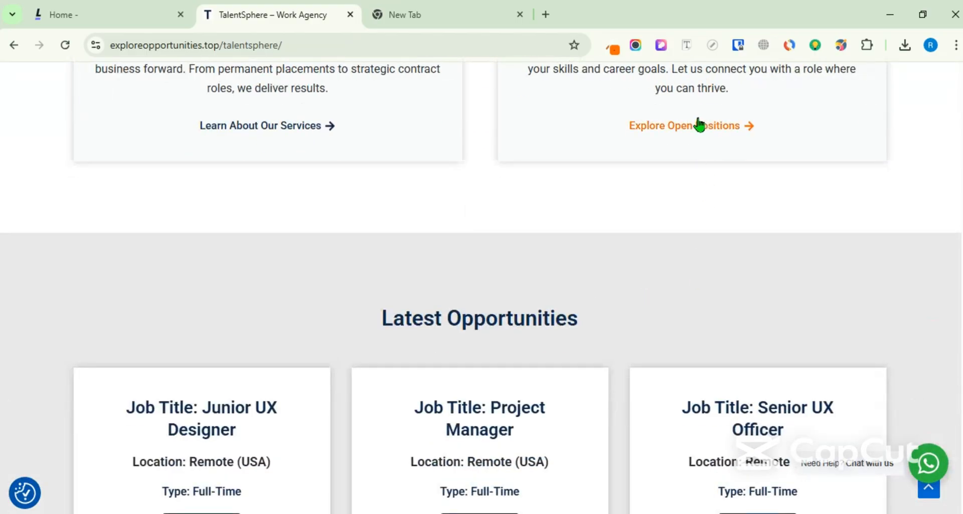
scroll(581, 275, "up", 4)
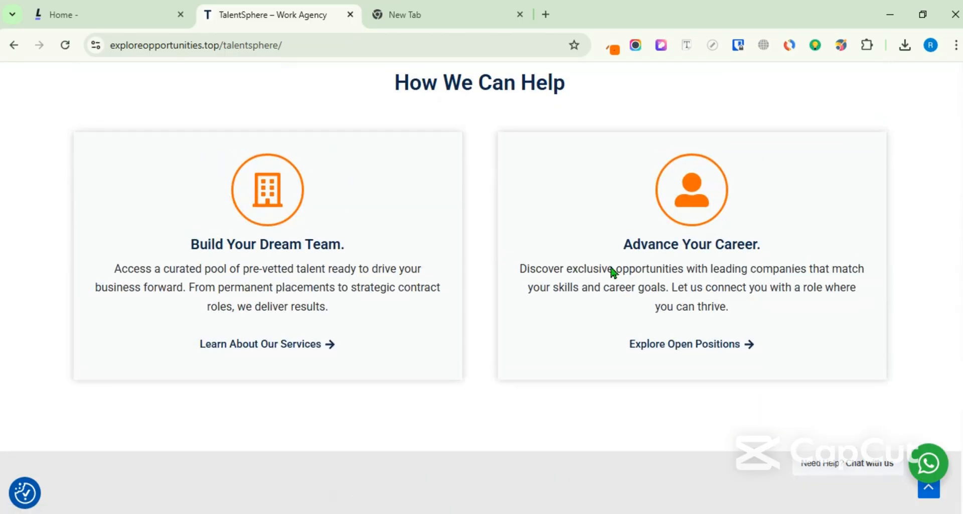
scroll(612, 271, "up", 1)
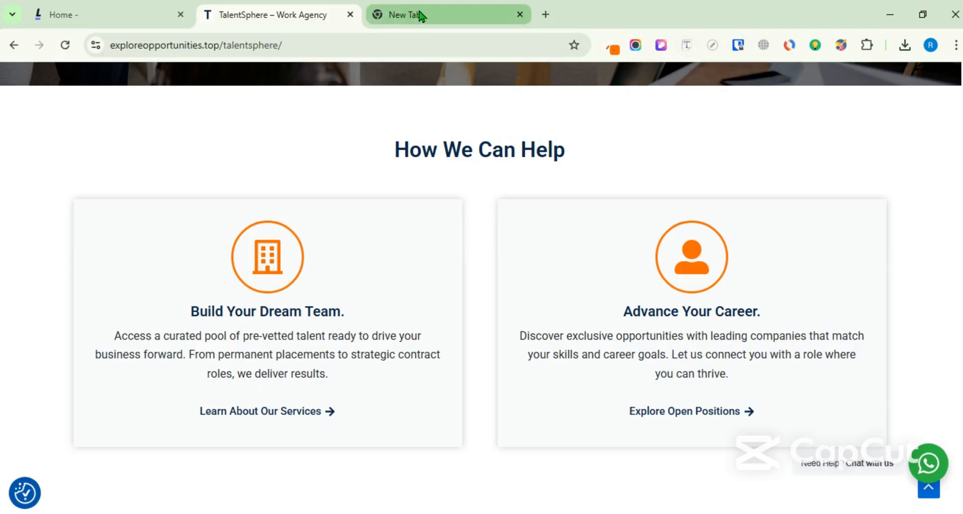
Search Google for "font finder extension" in the blank tab.
left_click(441, 19)
type("w")
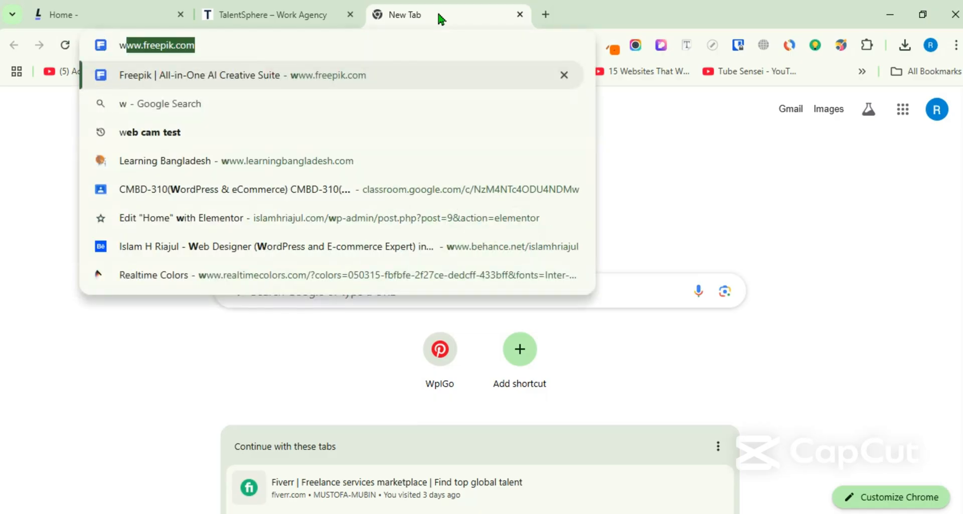
key("BackSpace")
key("BackSpace")
type("font finder")
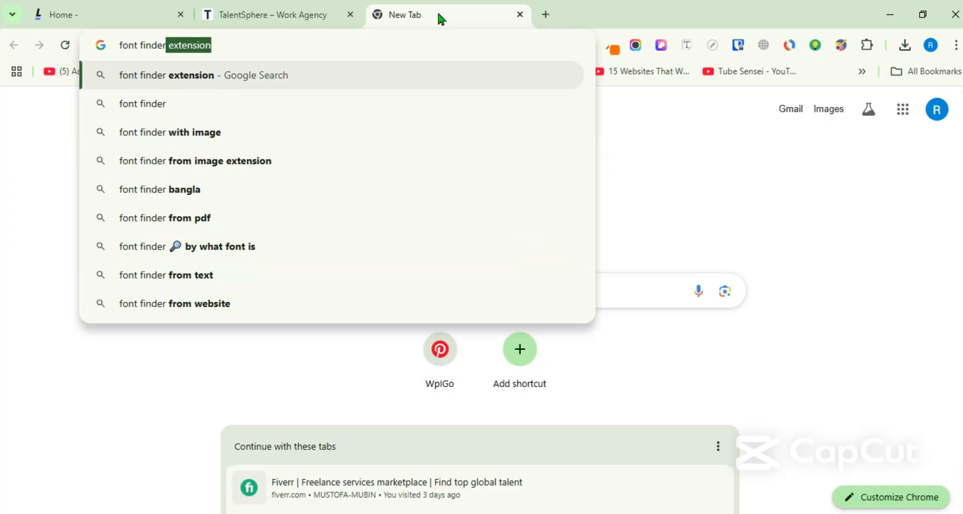
key("Return")
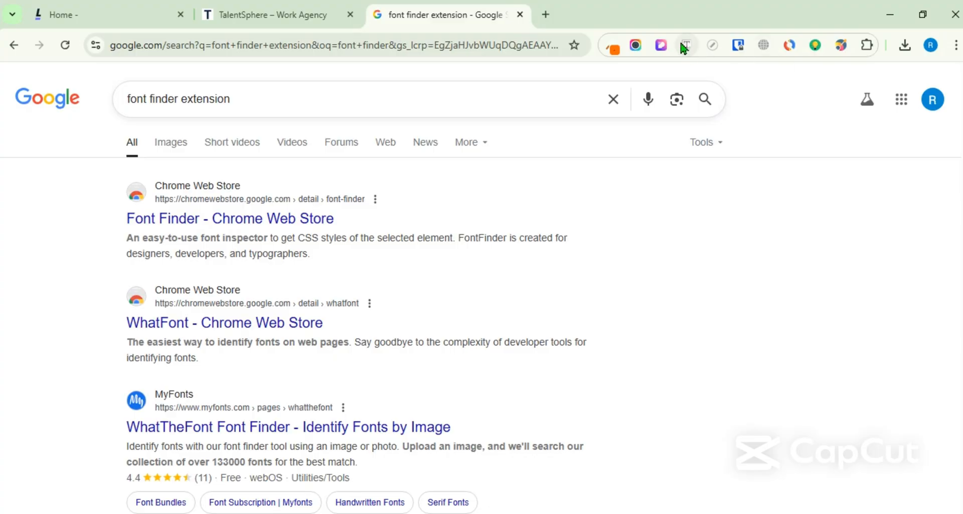
Check the browser's installed extensions list for the Font Finder extension and its pin status.
left_click(867, 46)
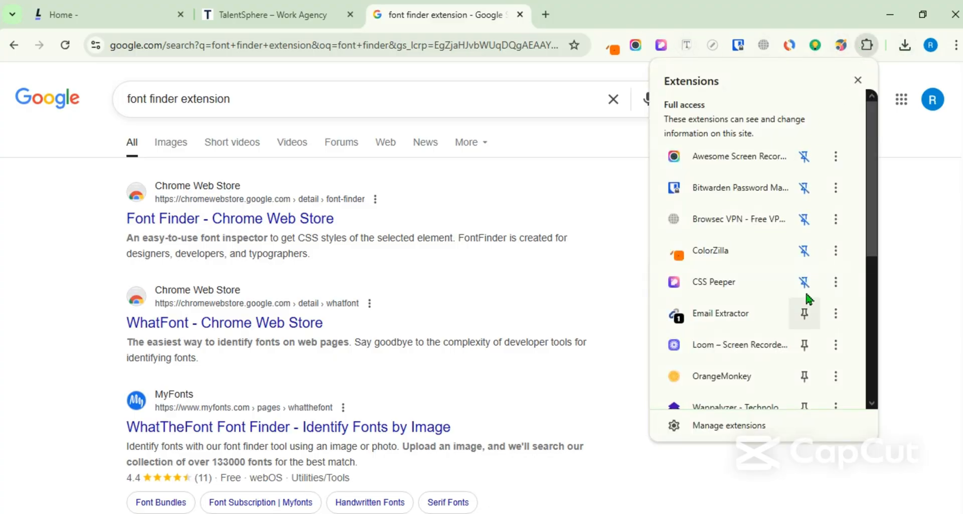
scroll(810, 351, "down", 2)
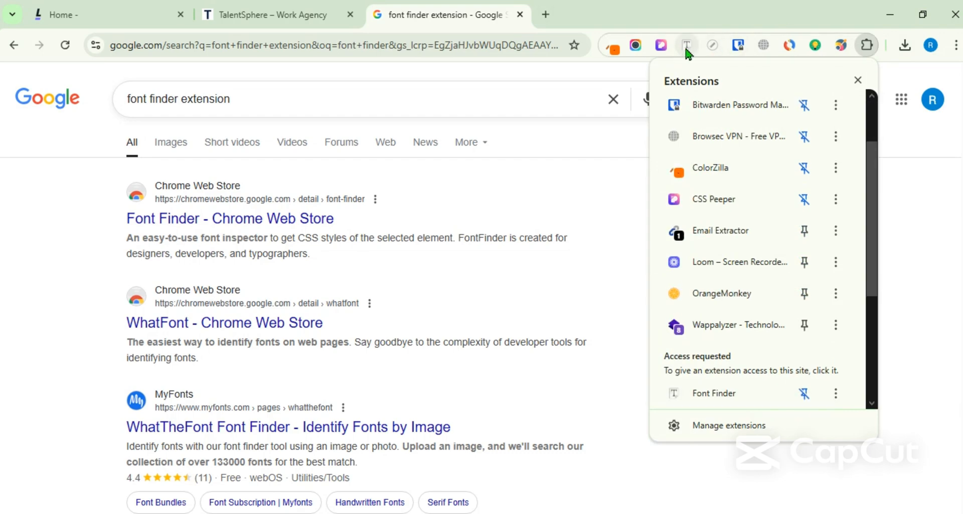
left_click(591, 179)
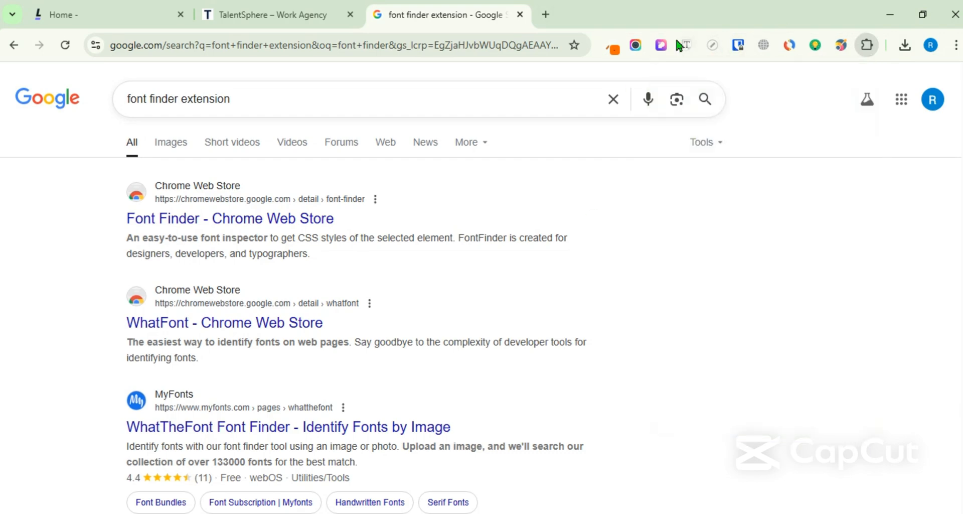
Inspect the TalentSphere "How We Can Help" heading with Font Finder, review its color, font, spacing and decoration values, and close the inspector.
left_click(293, 14)
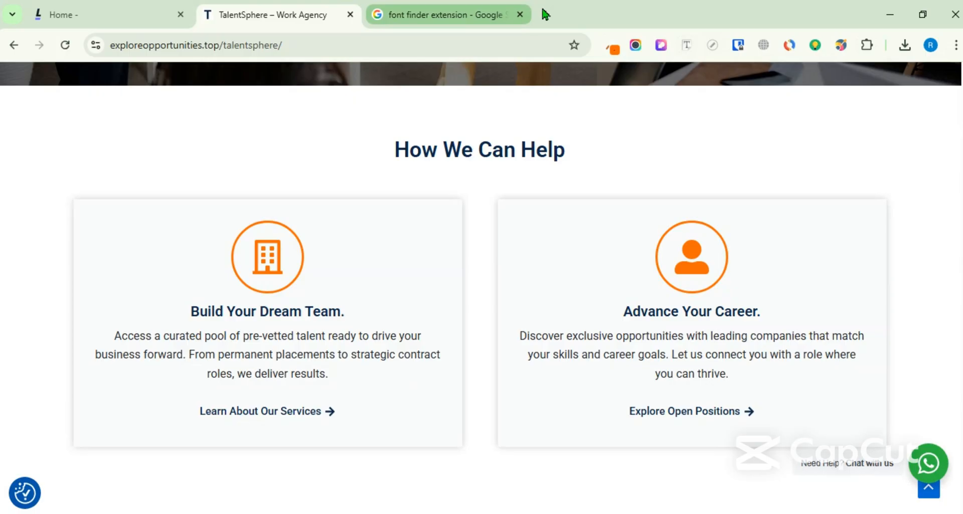
left_click(686, 46)
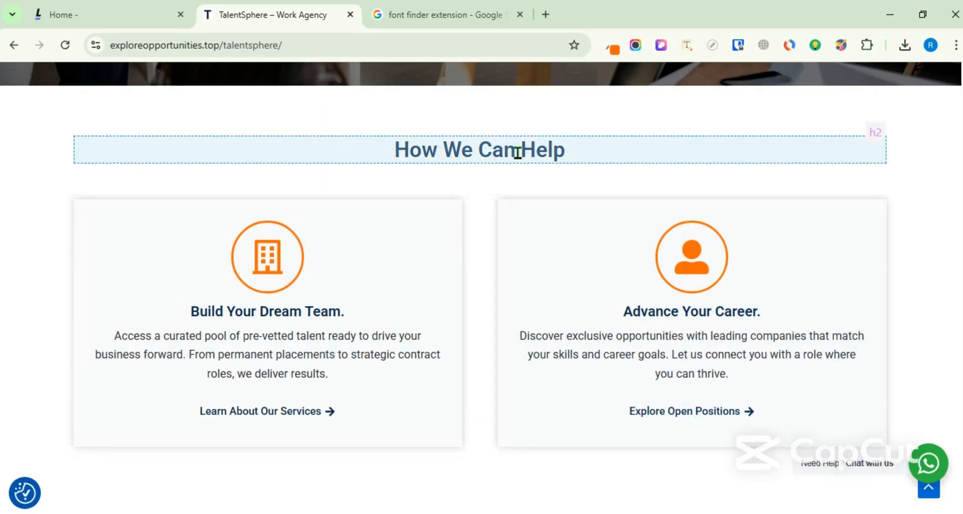
left_click(517, 152)
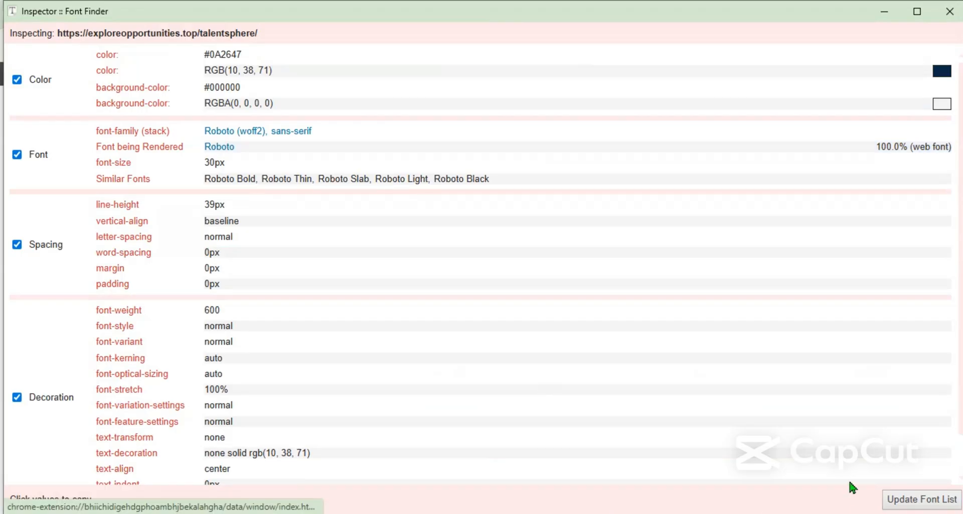
left_click(257, 61)
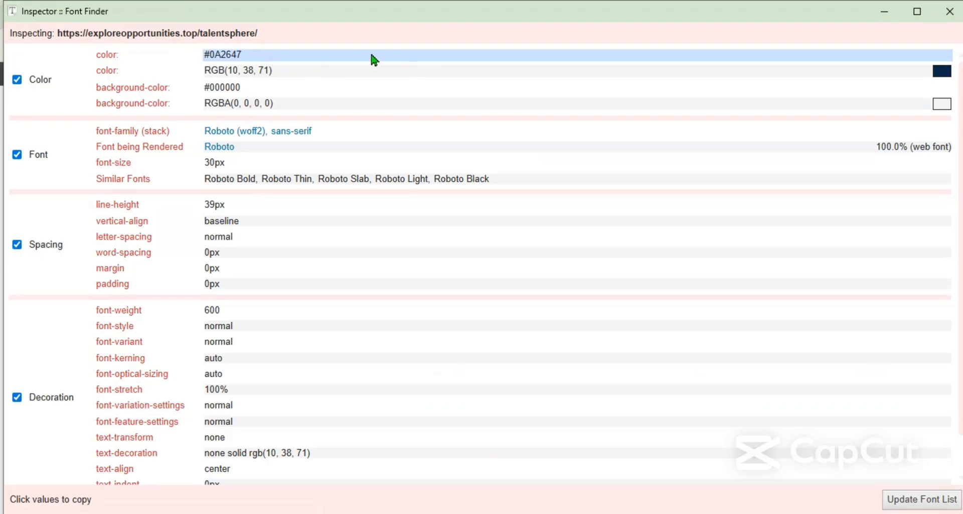
left_click(341, 62)
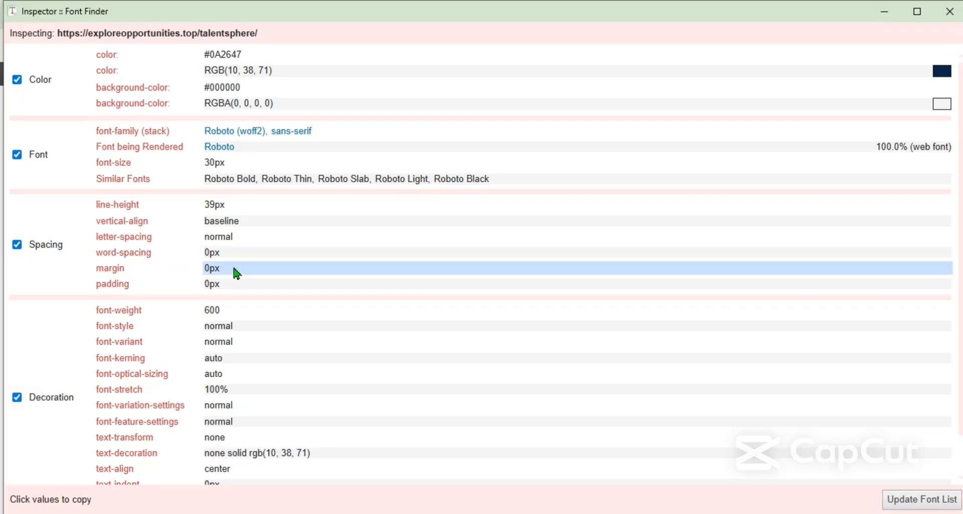
scroll(244, 298, "down", 2)
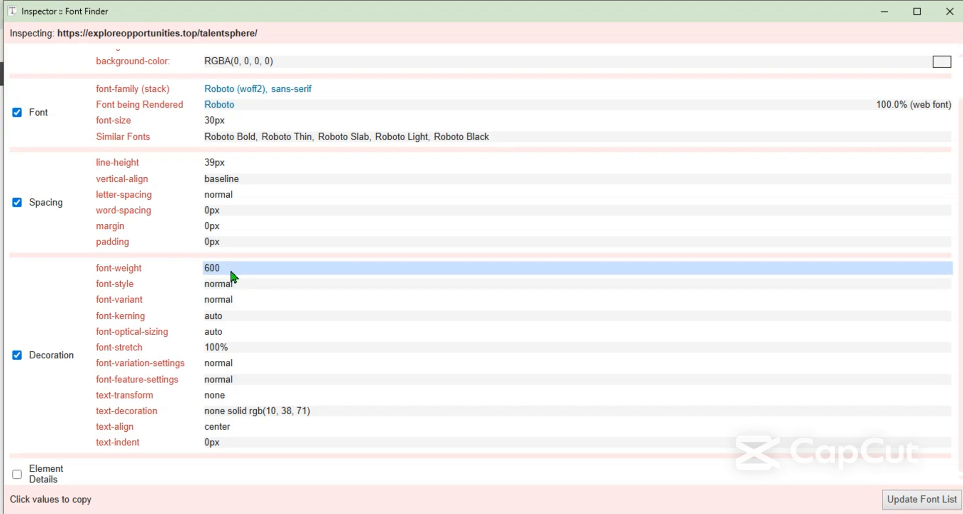
left_click(950, 11)
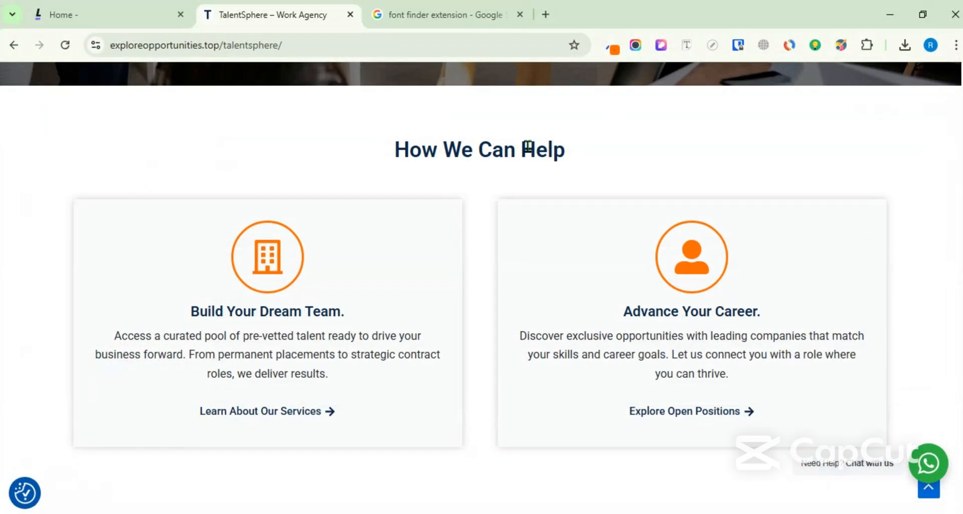
Inspect the "Advance Your Career." card title with Font Finder, review its font and spacing values, and close the inspector.
left_click(687, 45)
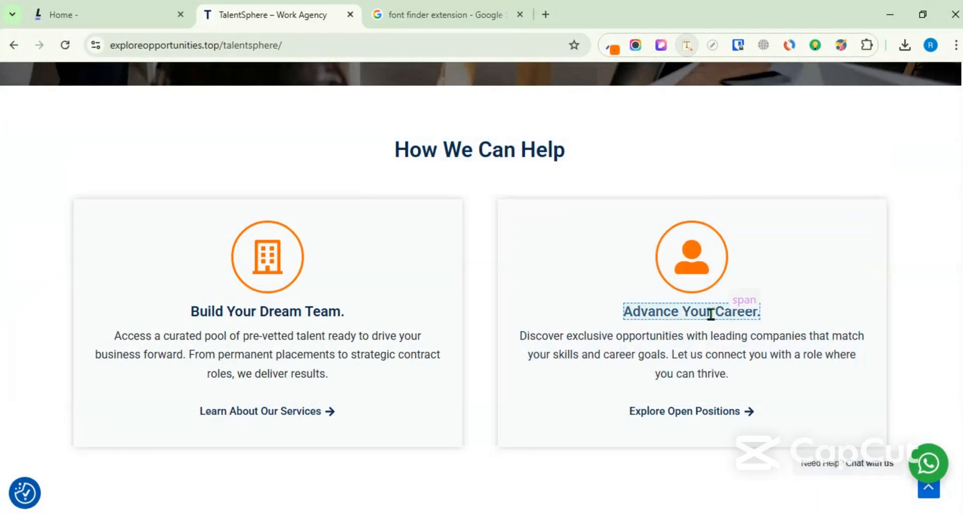
left_click(685, 307)
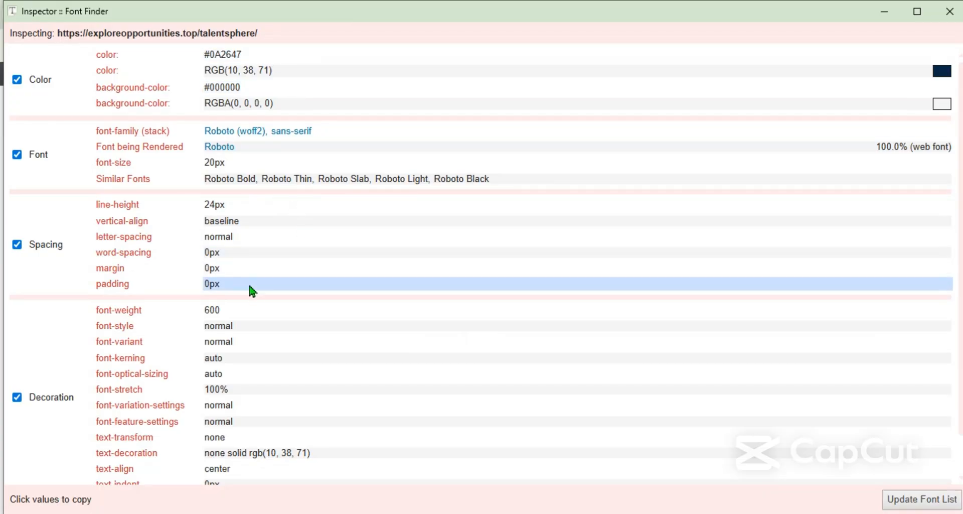
scroll(248, 282, "down", 1)
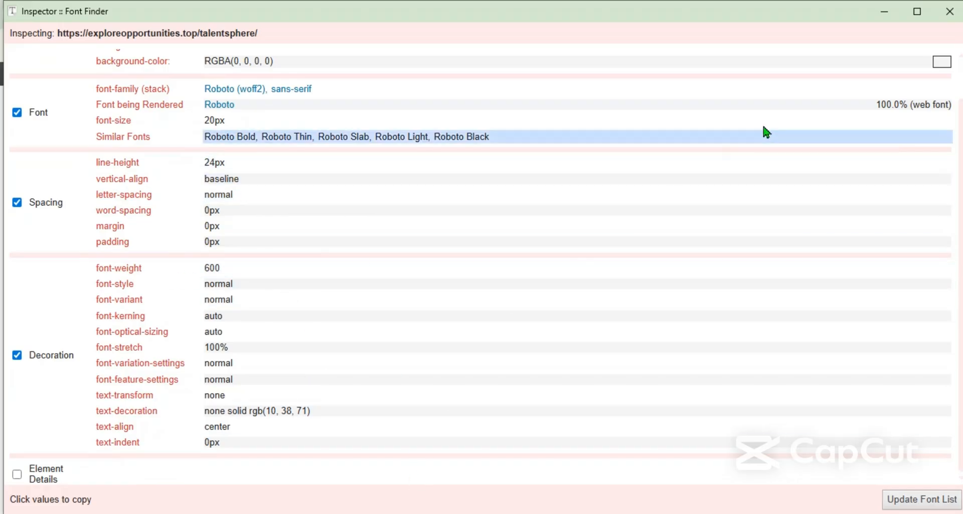
left_click(950, 11)
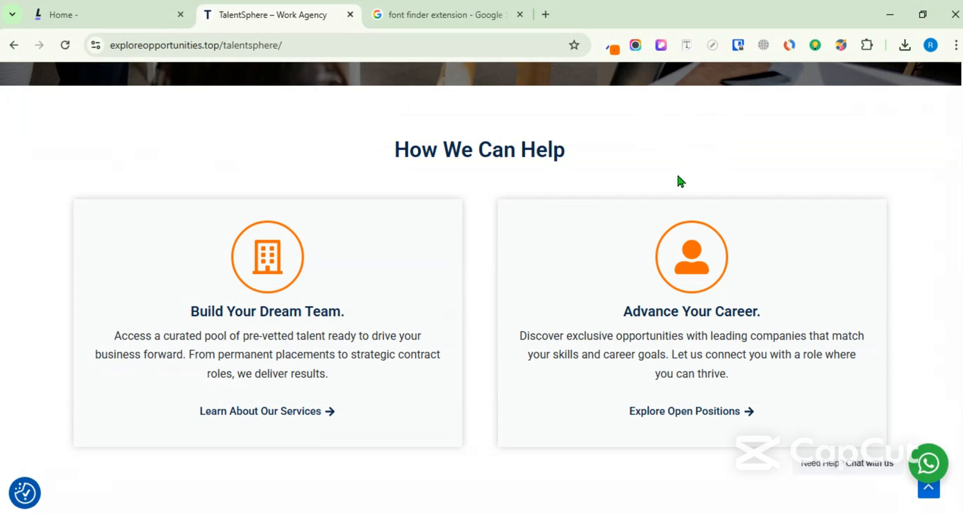
Inspect the description paragraph of the "Advance Your Career." card with Font Finder, review its font values, and close the inspector.
left_click(686, 45)
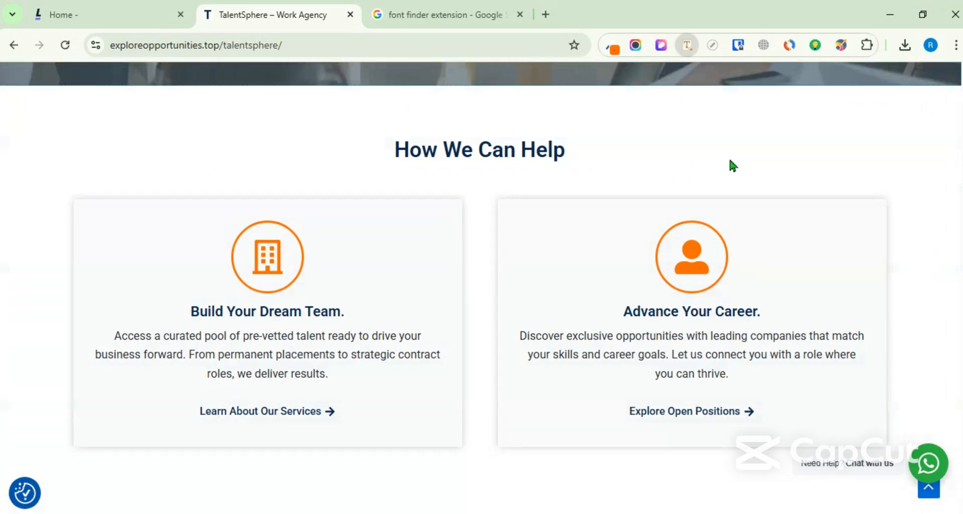
left_click(739, 352)
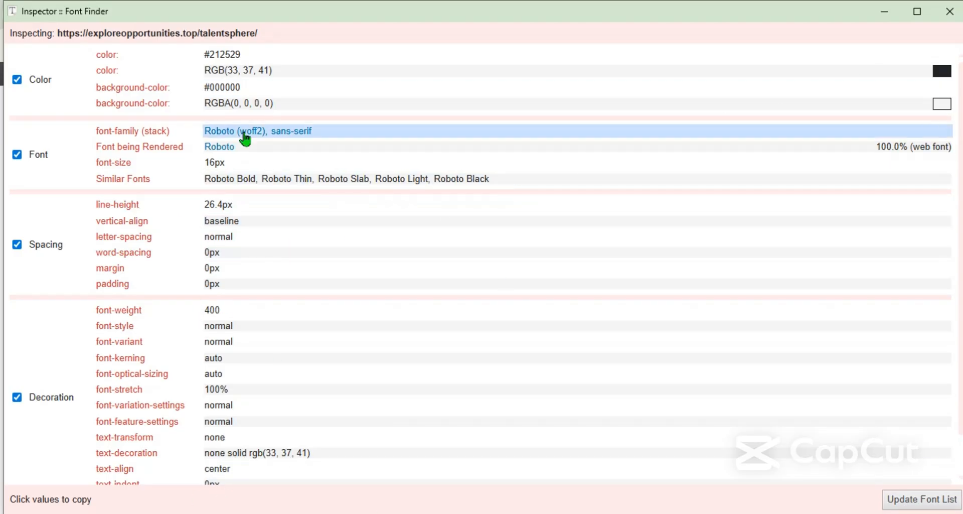
left_click(954, 20)
Replace "font finder" with "page ruler" in the existing Google query and search for "page ruler extension".
scroll(576, 309, "down", 2)
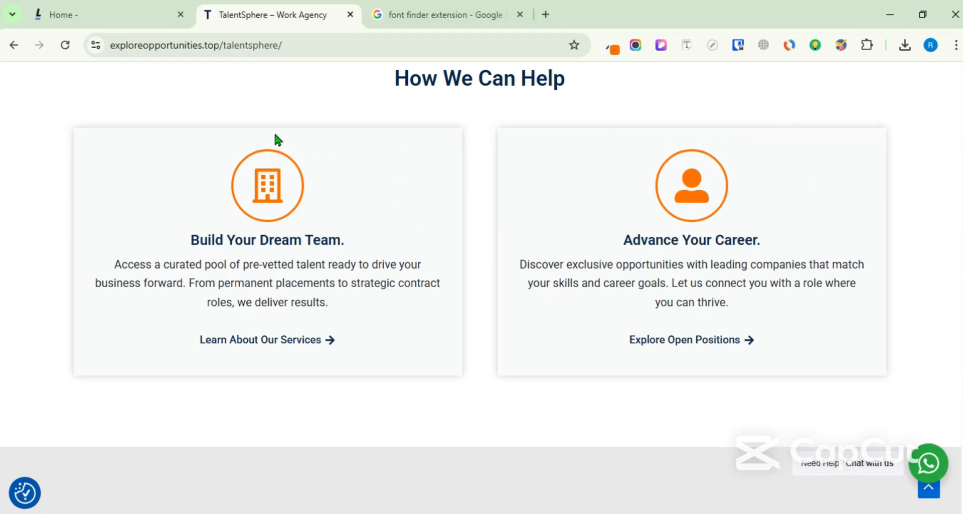
scroll(605, 163, "up", 3)
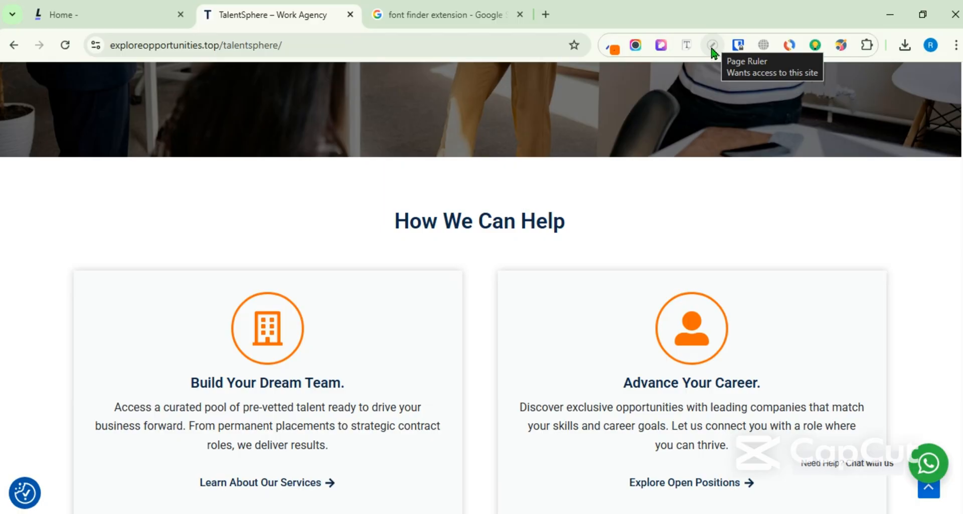
left_click(454, 19)
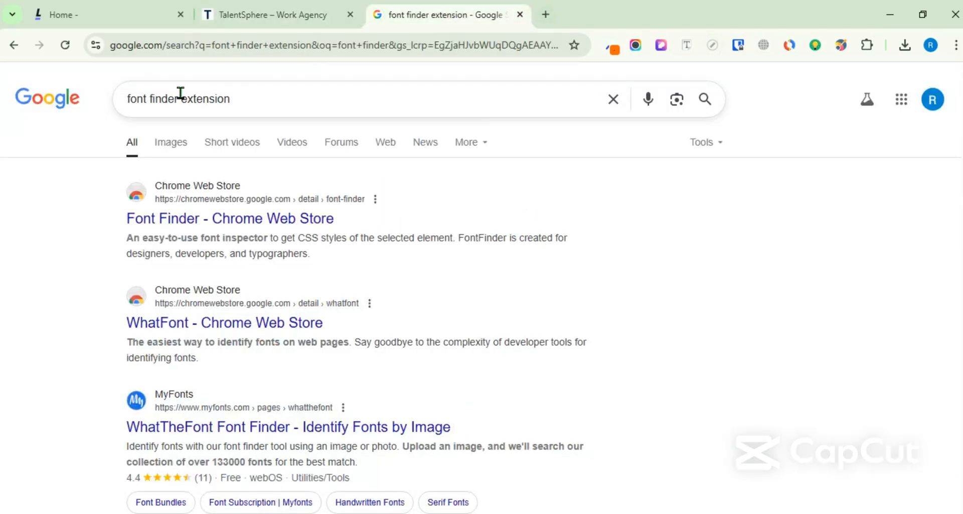
left_click_drag(179, 98, 53, 115)
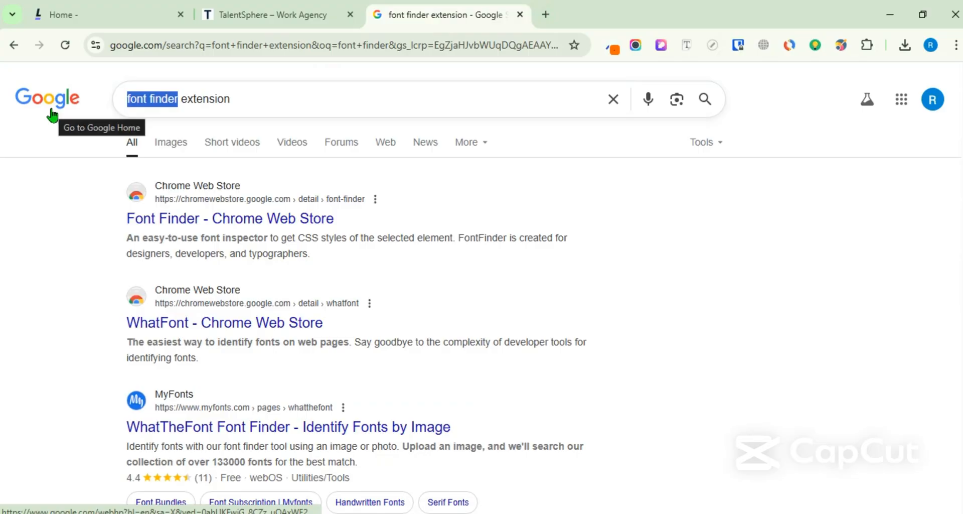
type("page ruler")
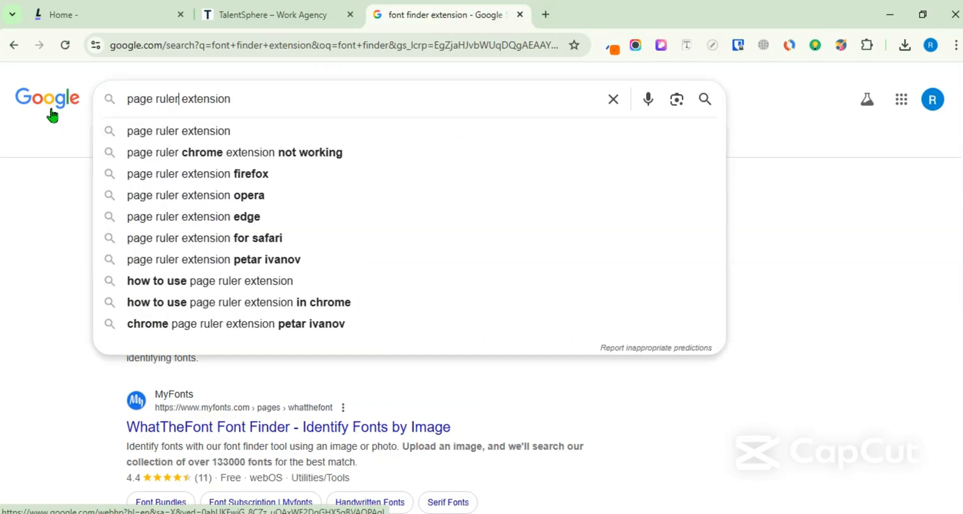
key("Return")
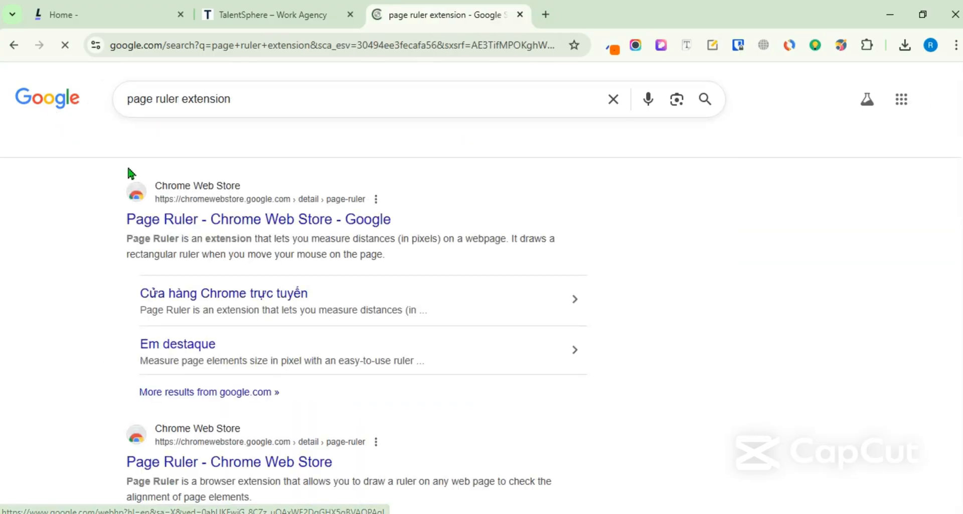
left_click(308, 221)
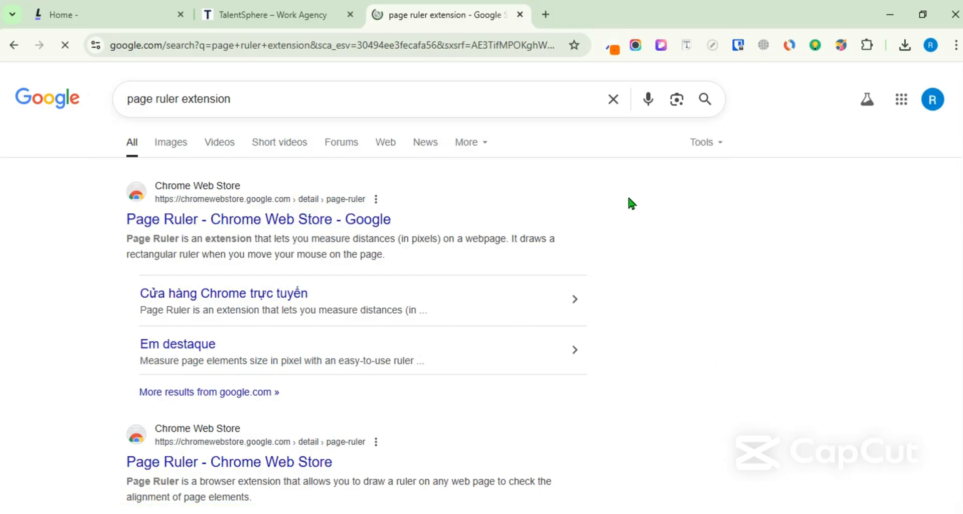
Return to the TalentSphere page and use Page Ruler to measure the space between the hero image and the "How We Can Help" heading.
left_click(315, 15)
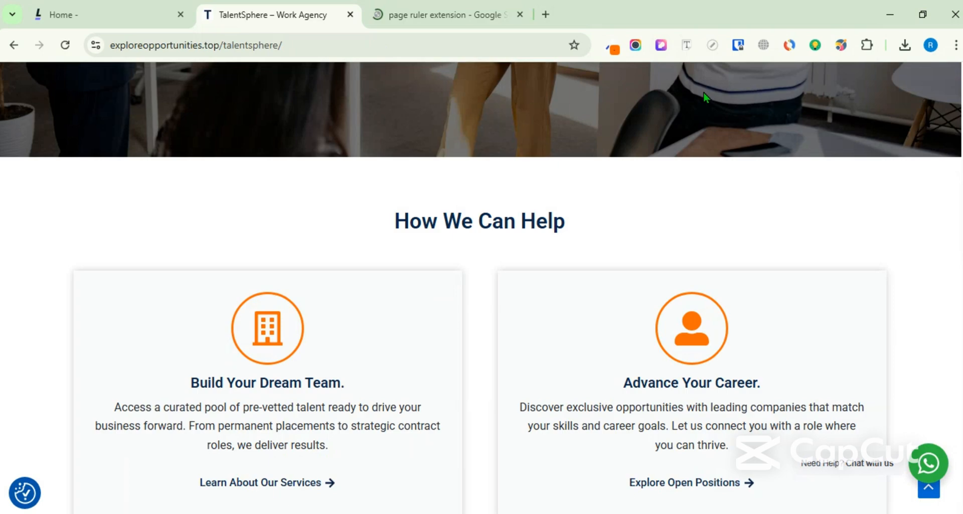
left_click(712, 48)
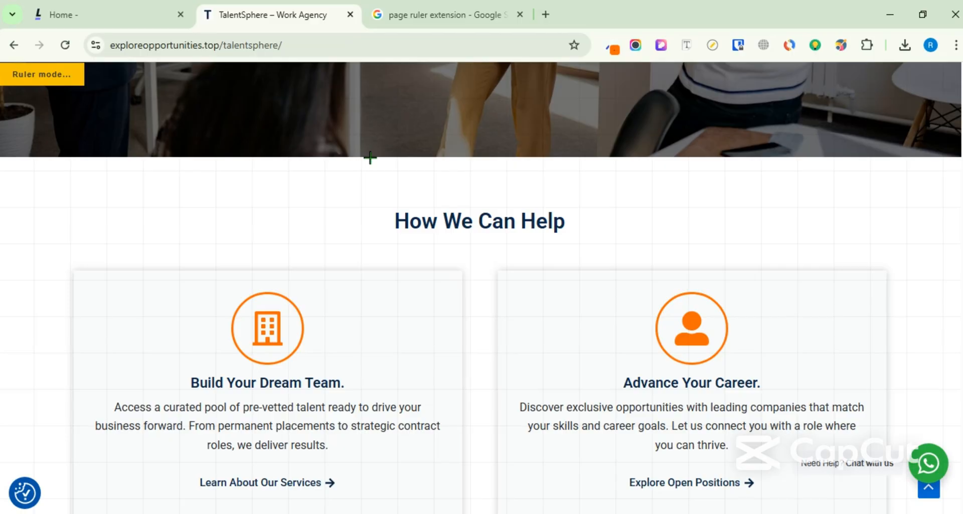
left_click_drag(370, 157, 633, 212)
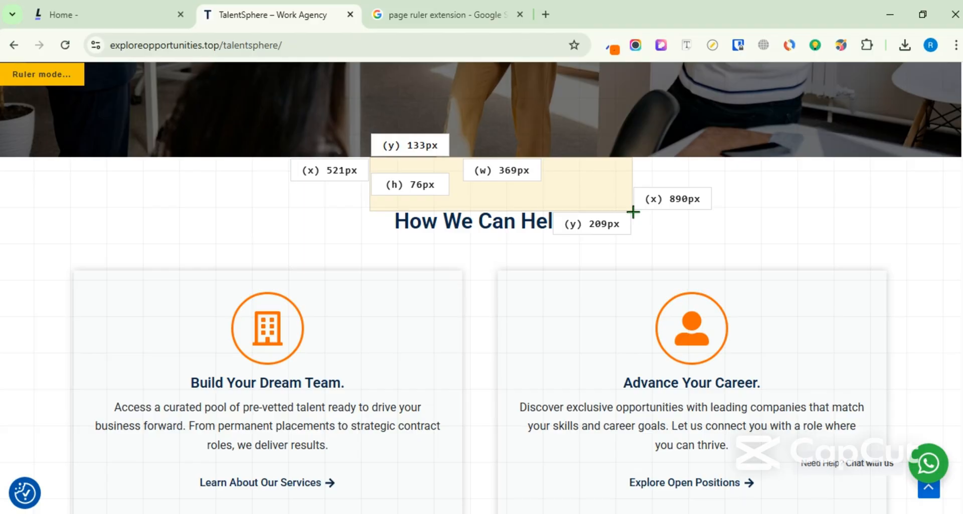
left_click_drag(633, 212, 656, 205)
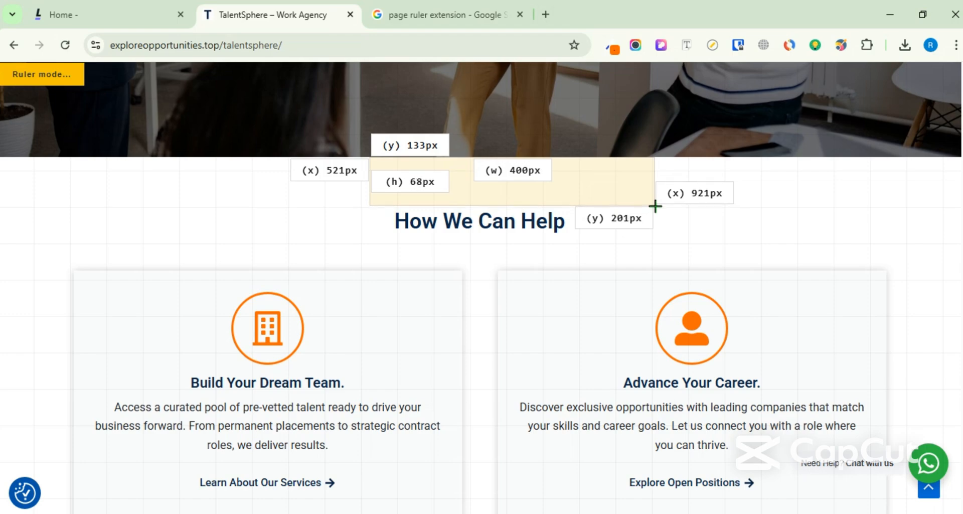
left_click(630, 191)
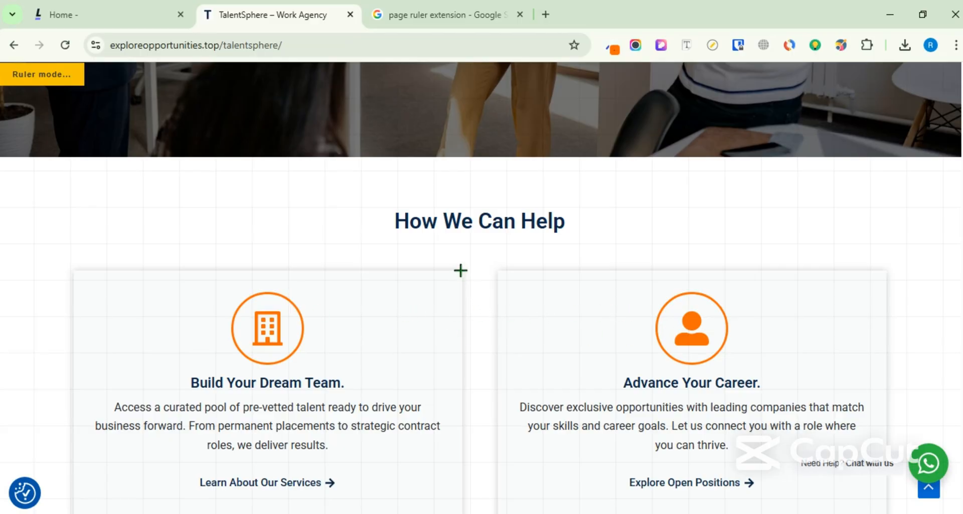
Measure the horizontal gap between the two "How We Can Help" cards and the overall width of the card row.
left_click_drag(460, 270, 500, 290)
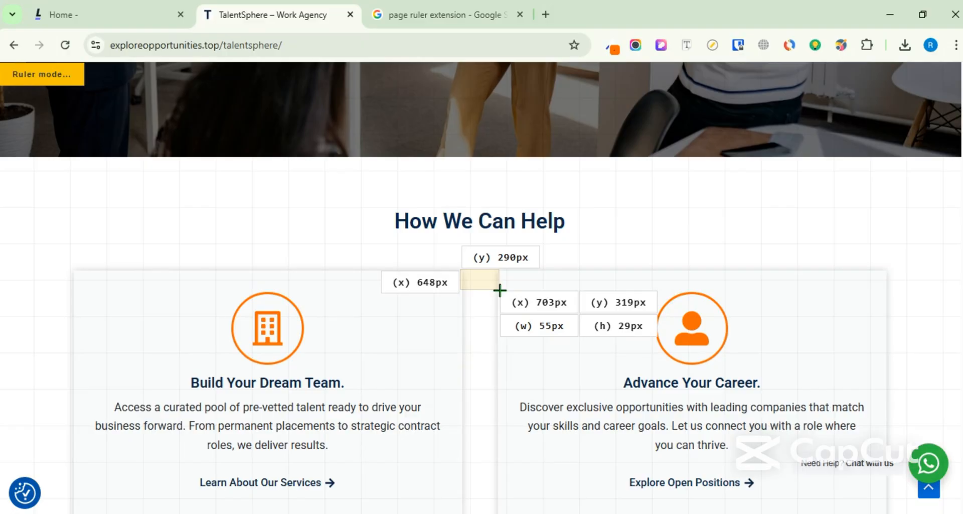
left_click_drag(500, 290, 495, 290)
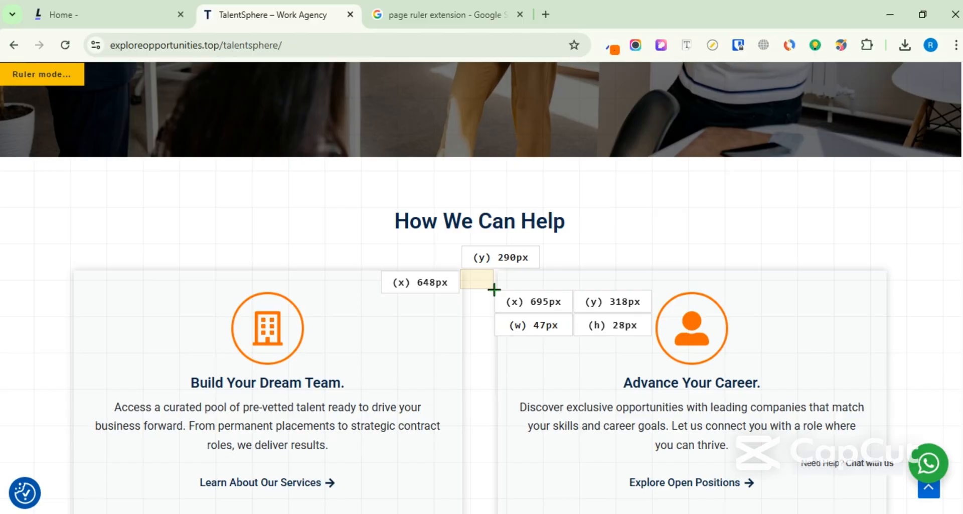
left_click_drag(69, 262, 887, 301)
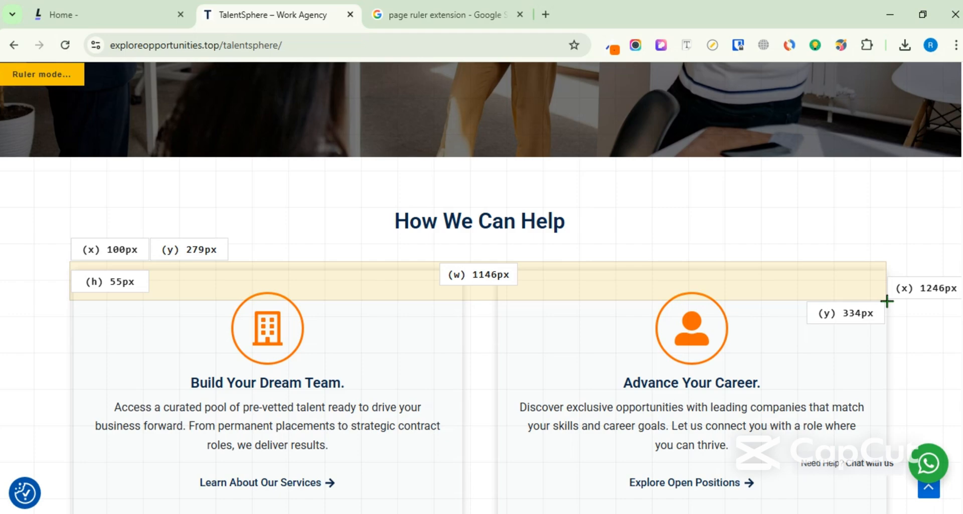
left_click(470, 288)
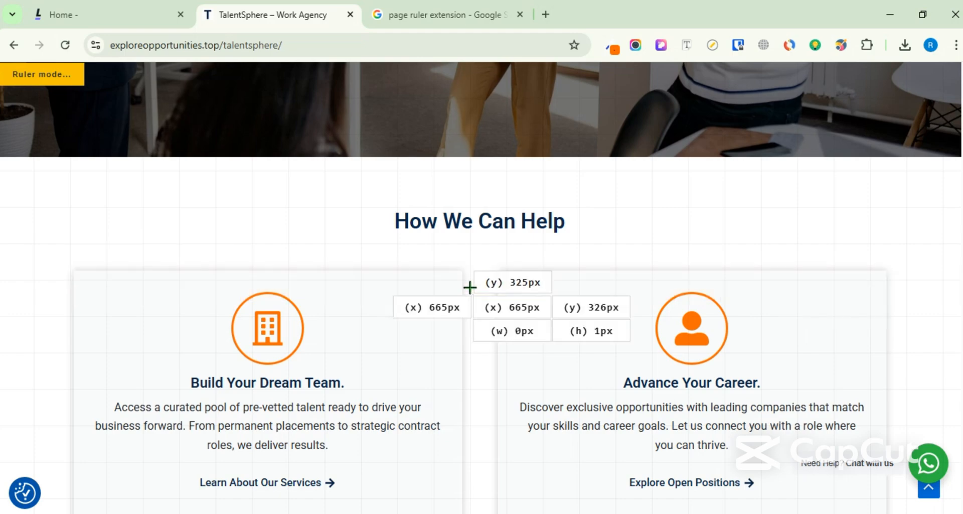
left_click_drag(463, 268, 498, 294)
left_click(496, 289)
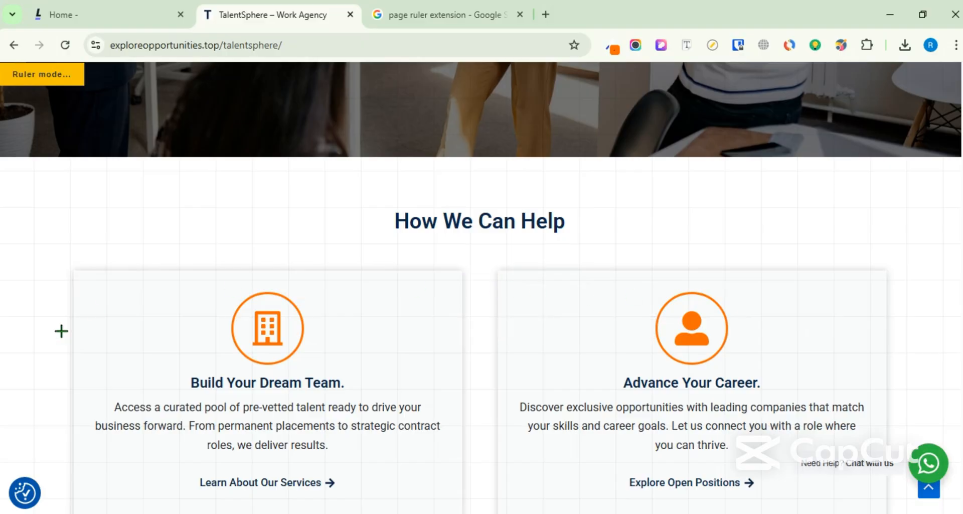
Measure the padding between the top edge of the "Build Your Dream Team." card and its building icon.
scroll(566, 275, "down", 3)
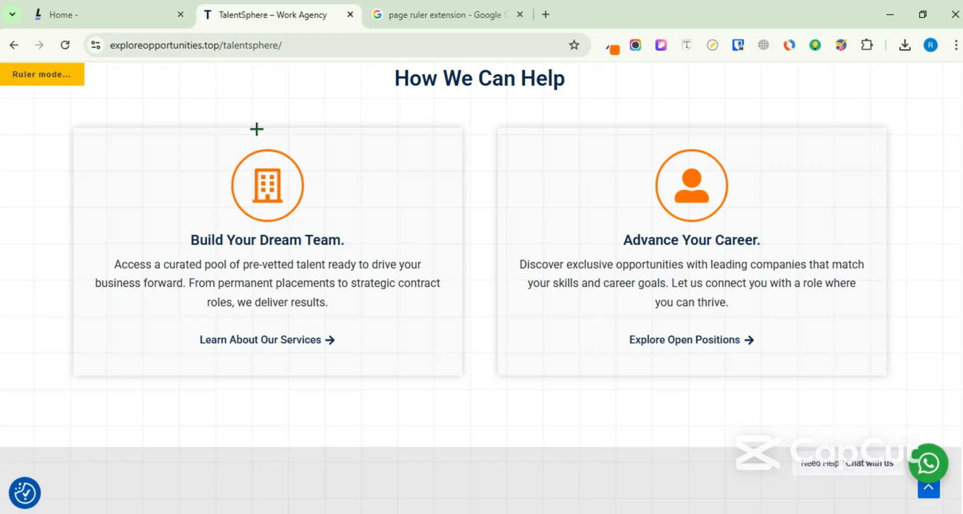
left_click_drag(256, 129, 273, 156)
left_click(265, 159)
left_click_drag(259, 127, 299, 149)
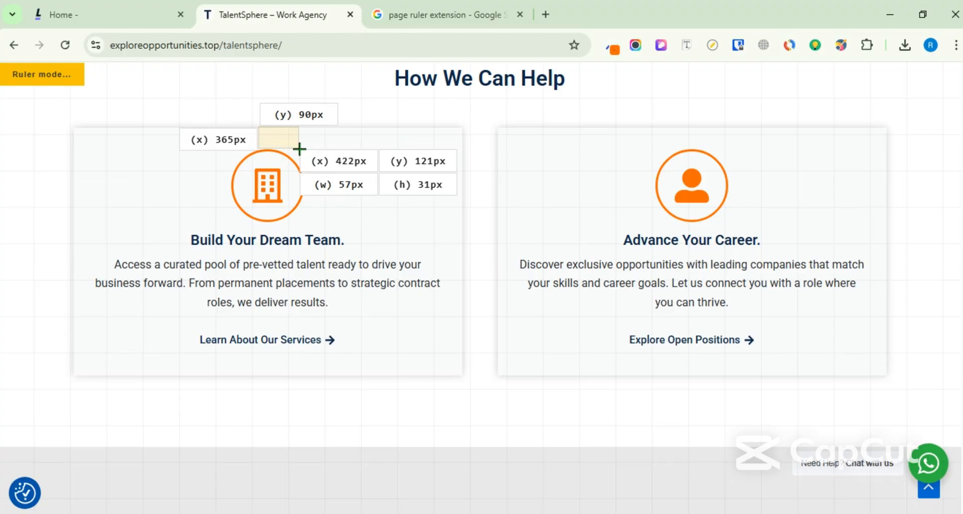
left_click(299, 149)
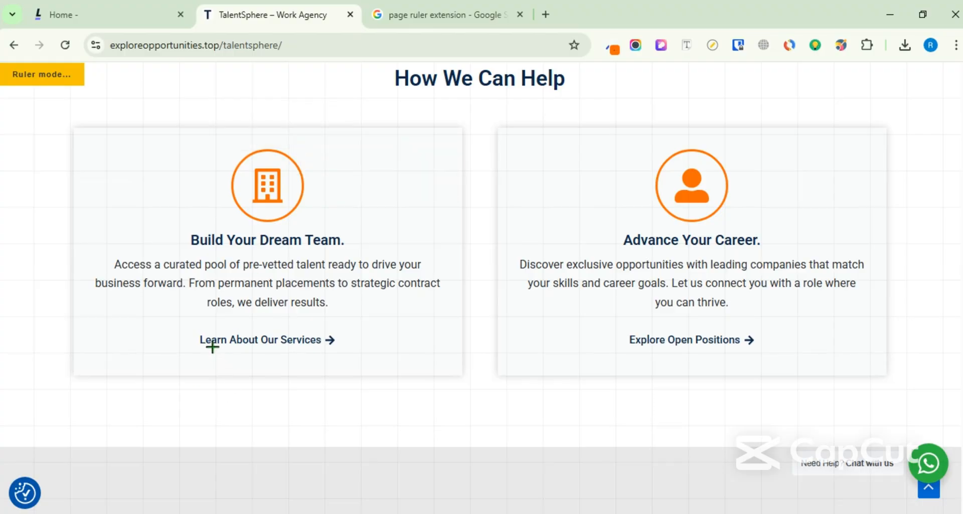
Measure the padding between the "Learn About Our Services" link and the bottom edge of its card.
left_click_drag(212, 347, 307, 376)
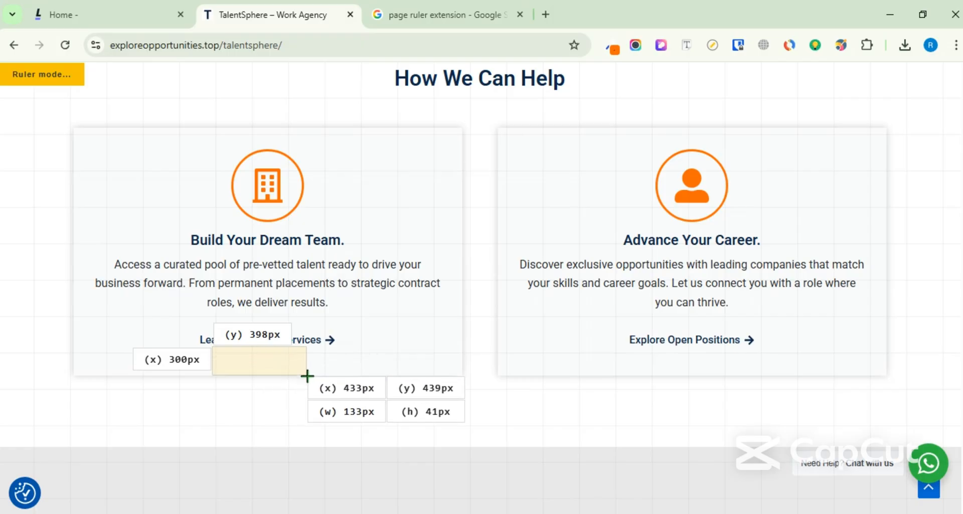
left_click_drag(307, 376, 310, 374)
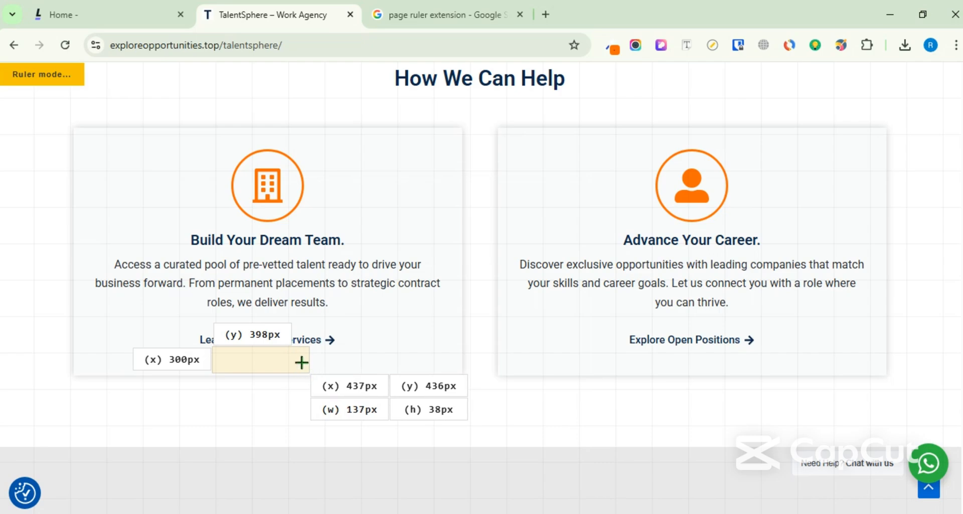
left_click(302, 361)
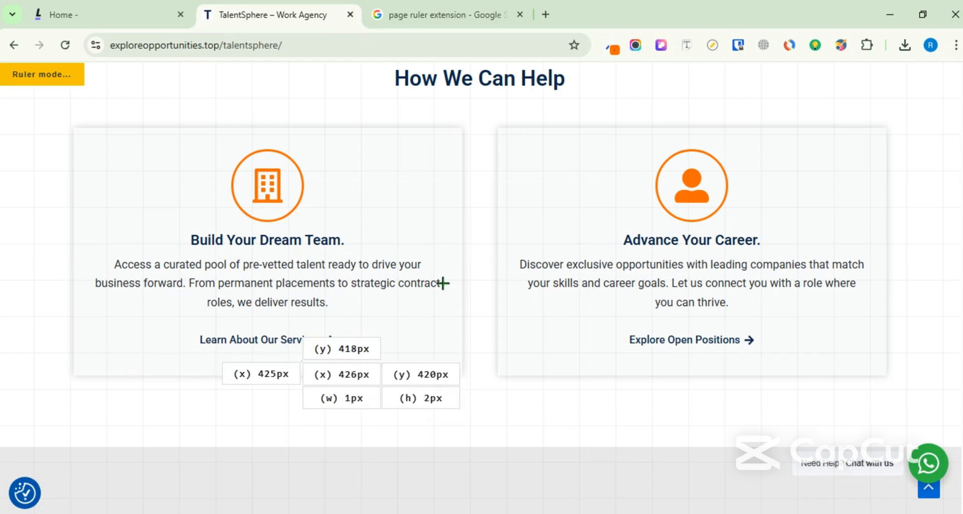
Measure the side padding between the "Build Your Dream Team." card's edges and its description text.
mouse_move(439, 279)
left_mouse_down()
mouse_move(465, 300)
mouse_move(451, 284)
left_mouse_up()
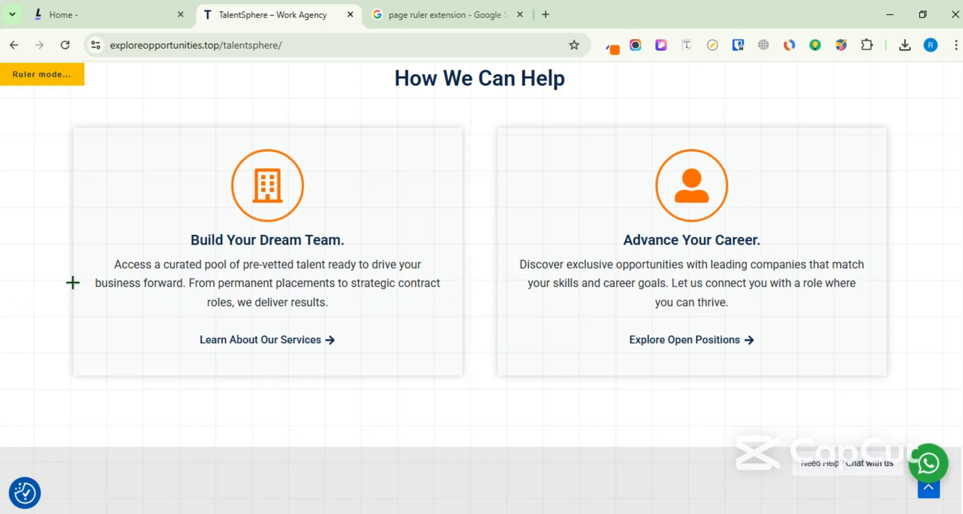
left_click_drag(73, 272, 94, 297)
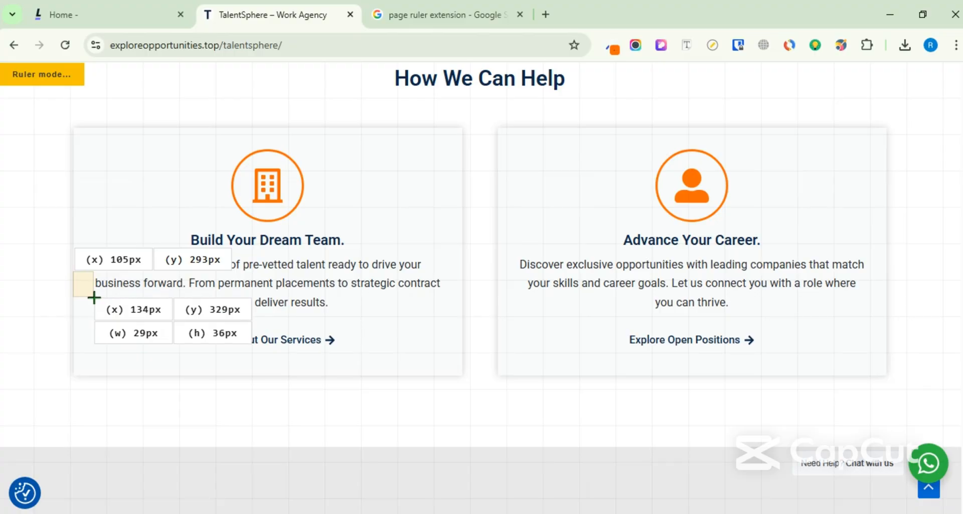
left_click_drag(94, 298, 94, 296)
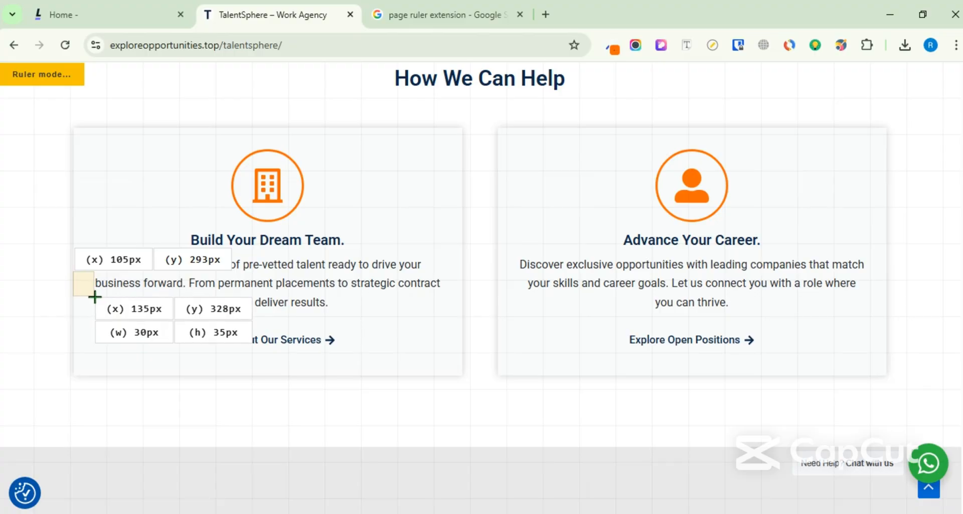
left_click(449, 276)
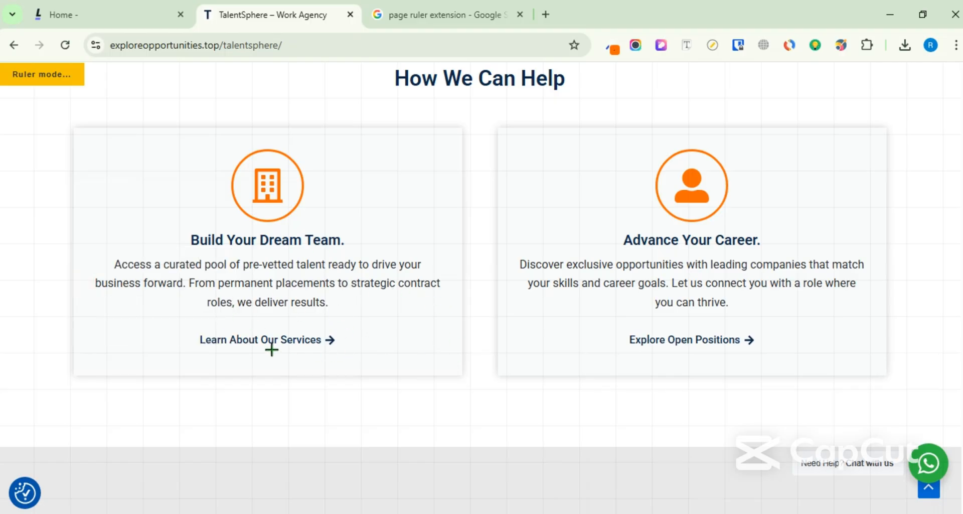
Measure the vertical space between the cards' bottom edge and the grey "Latest Opportunities" section, and turn off Page Ruler.
scroll(469, 258, "down", 2)
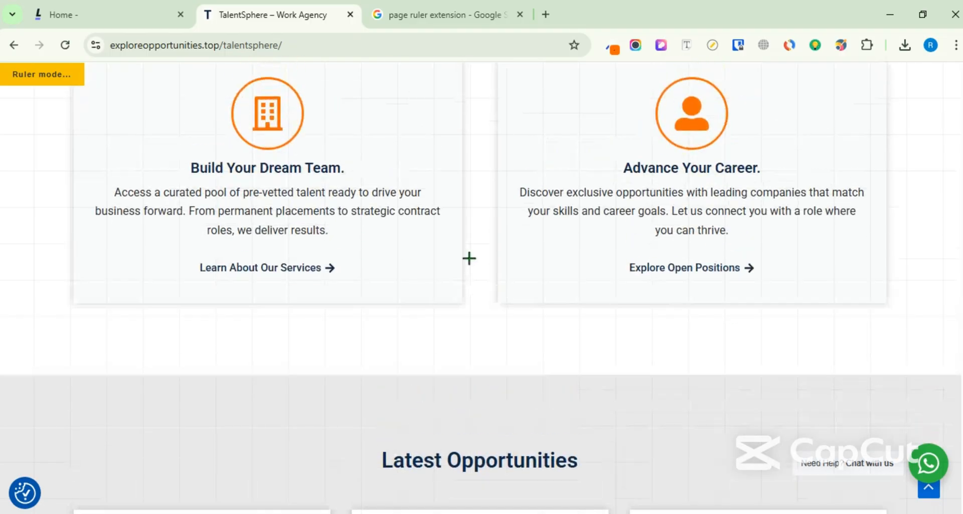
scroll(658, 290, "up", 2)
scroll(530, 357, "down", 2)
scroll(530, 357, "down", 1)
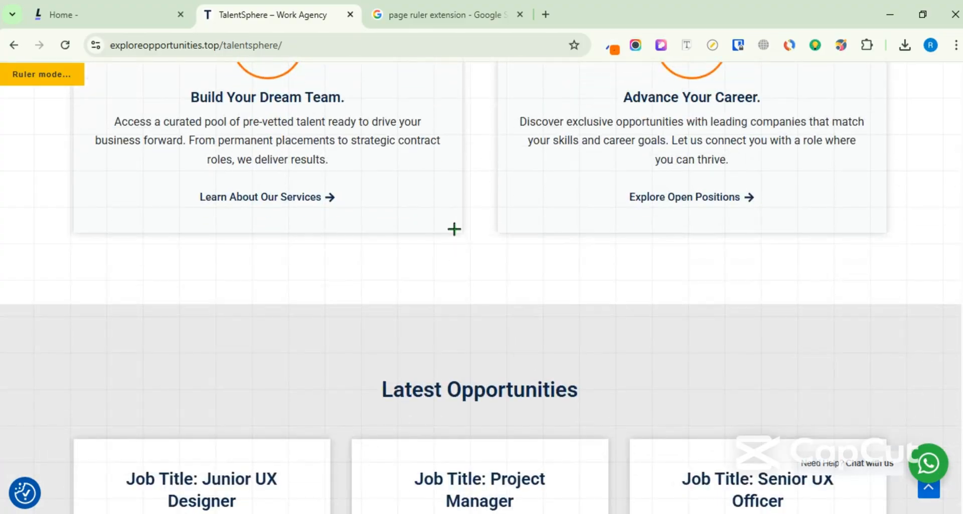
left_click_drag(451, 236, 597, 302)
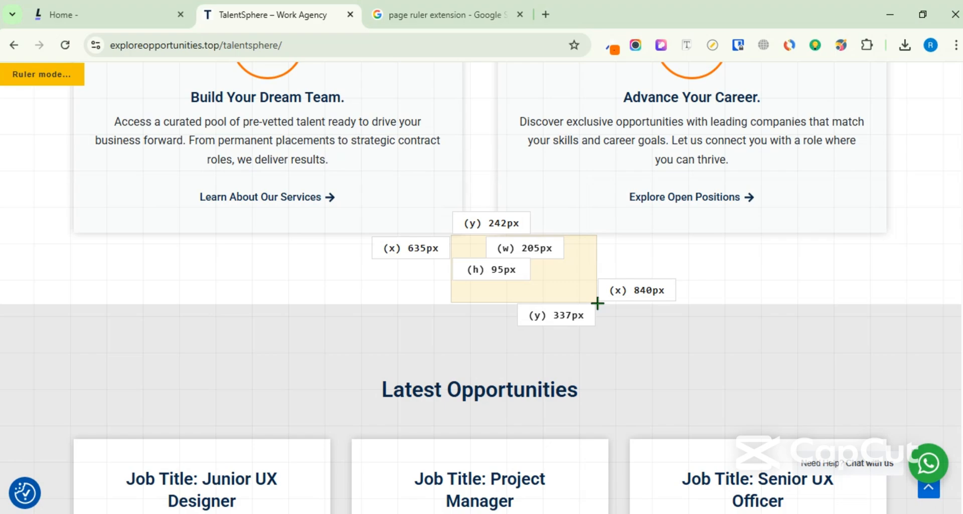
left_click_drag(597, 302, 596, 304)
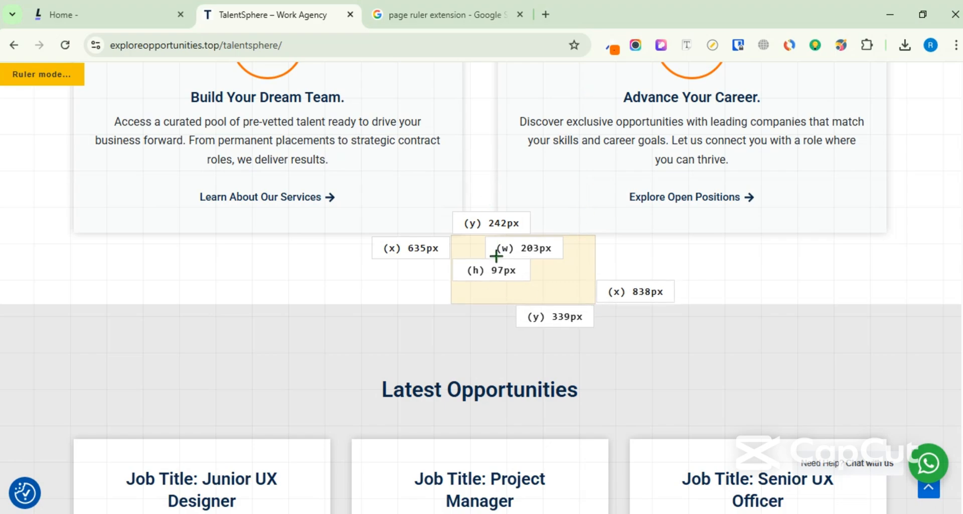
left_click(596, 263)
scroll(566, 279, "down", 3)
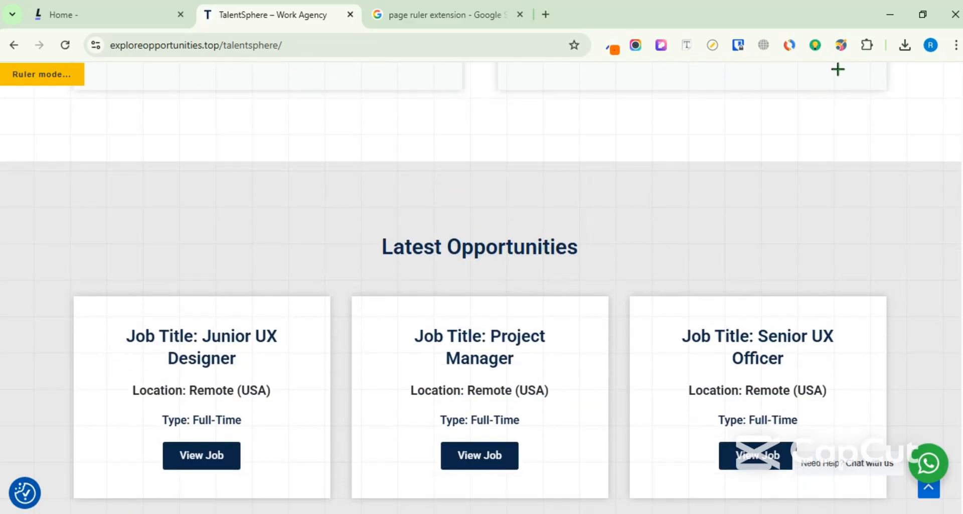
left_click(713, 48)
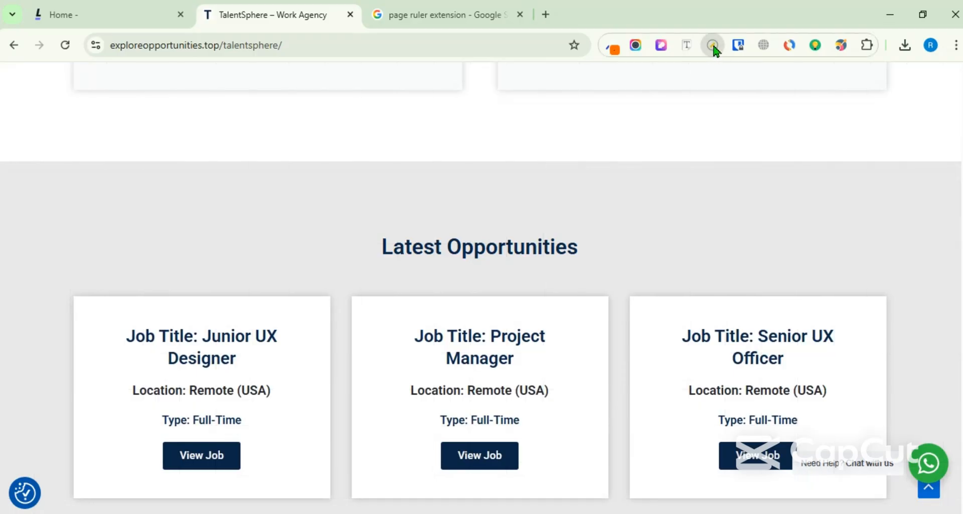
left_click(713, 47)
left_click_drag(455, 166, 524, 216)
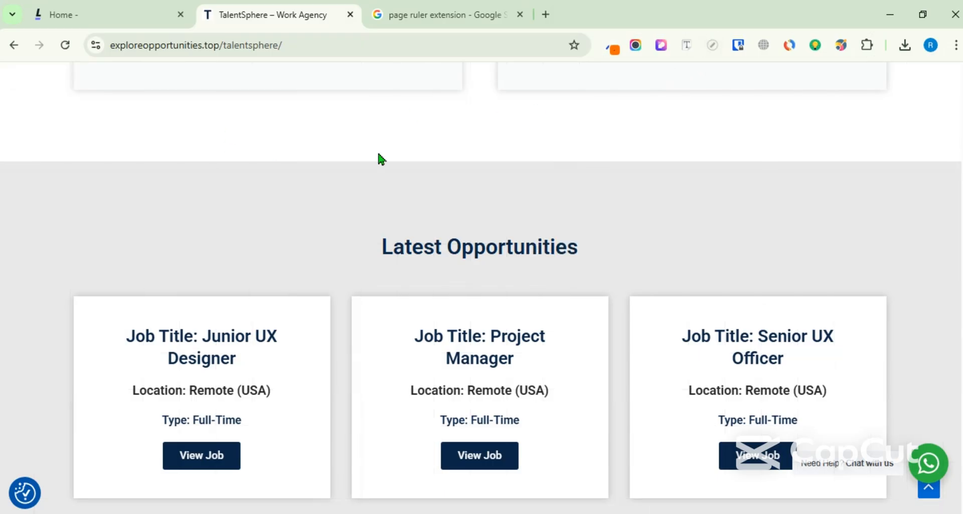
scroll(619, 253, "up", 4)
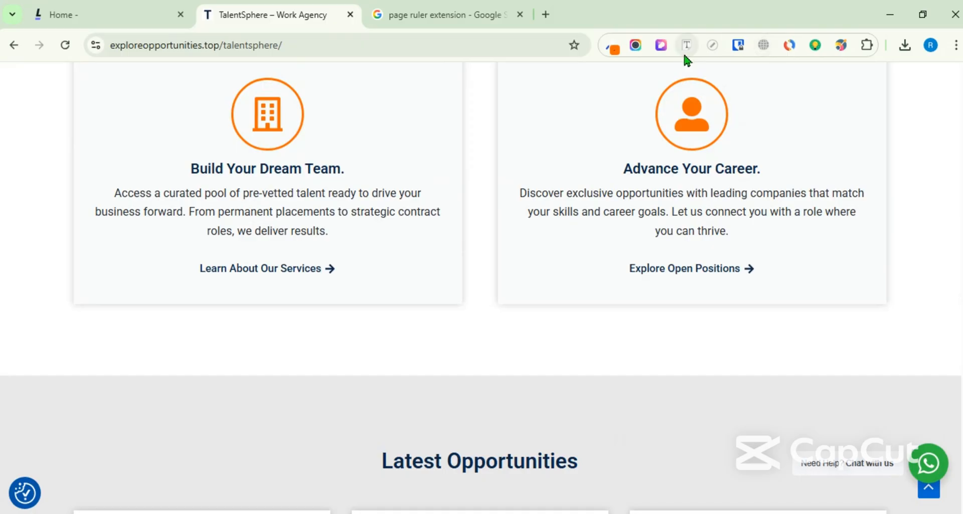
scroll(725, 266, "up", 3)
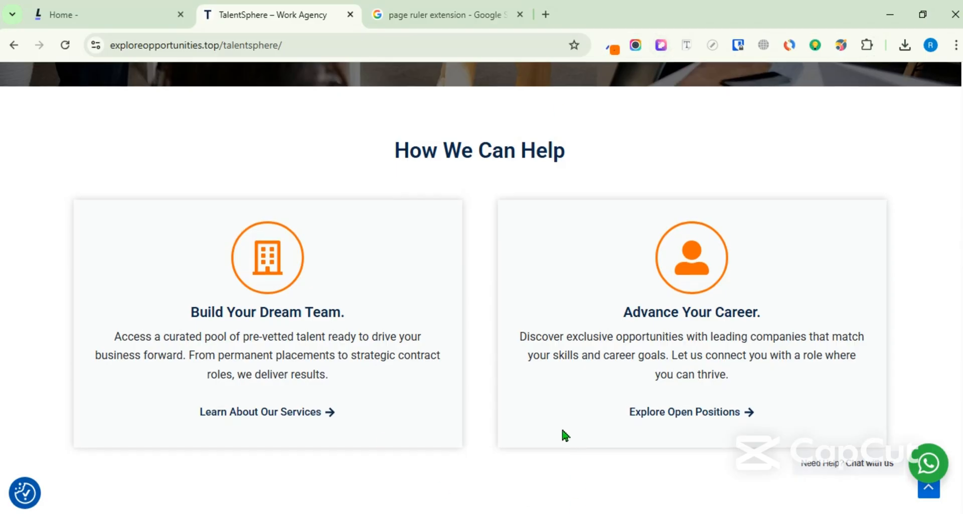
scroll(577, 371, "up", 10)
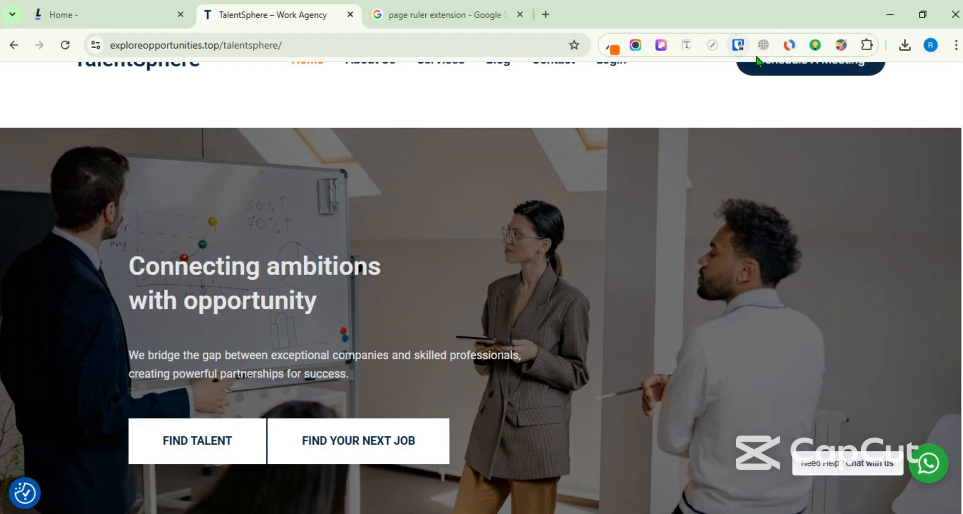
Search Google in a new tab for "image downloader extension", view Image Downloader's Chrome Web Store page, and close the tab.
left_click(545, 15)
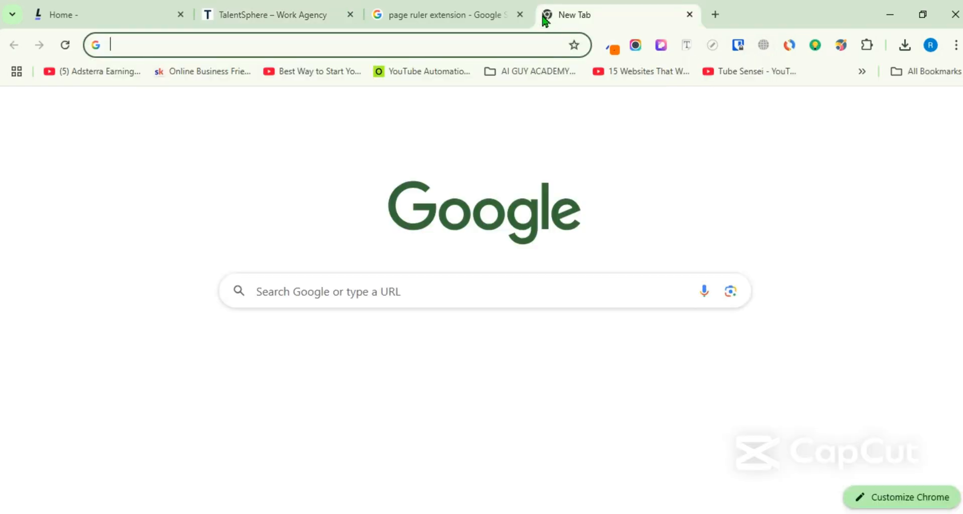
type("image down")
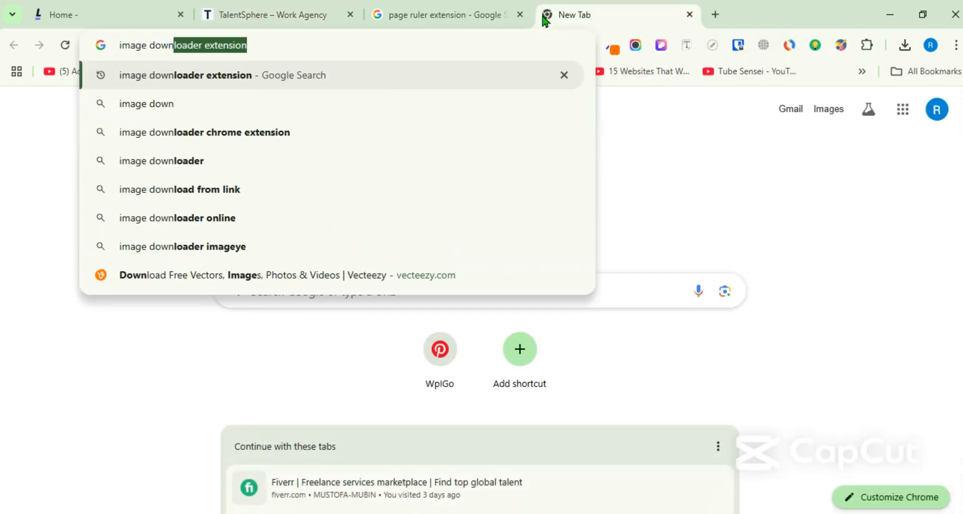
key("Return")
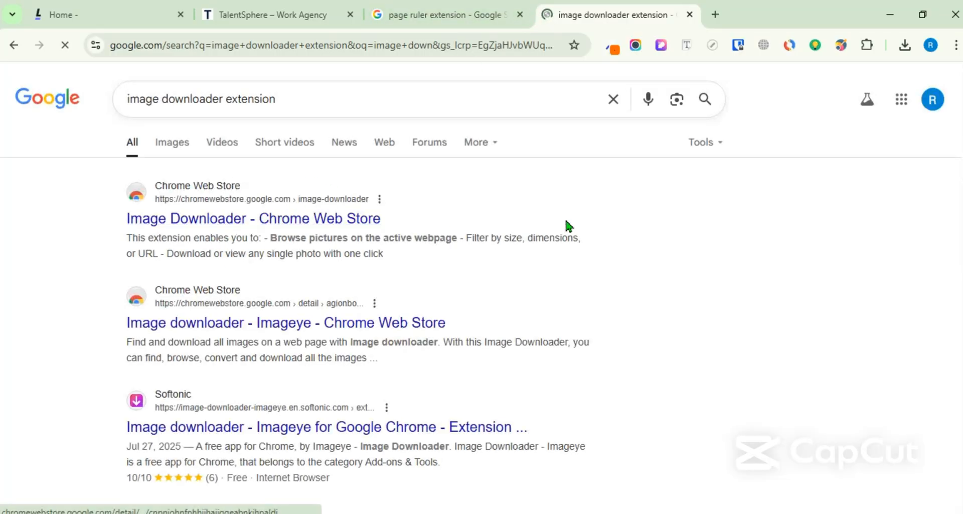
left_click(566, 221)
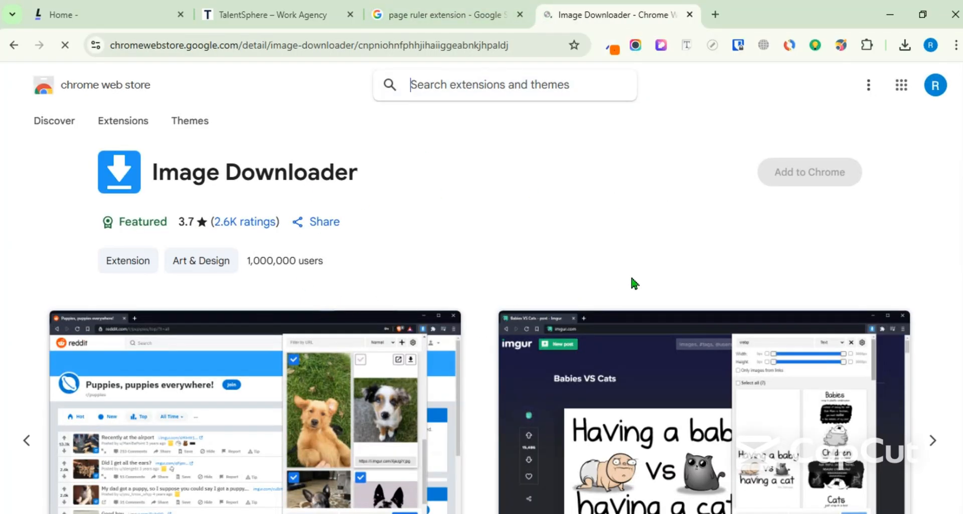
scroll(630, 273, "down", 12)
scroll(652, 284, "up", 6)
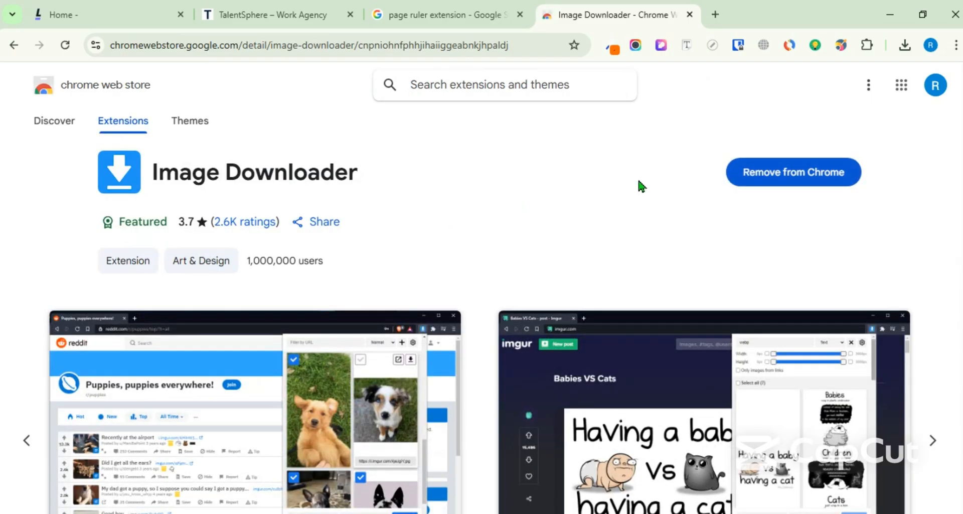
left_click(689, 14)
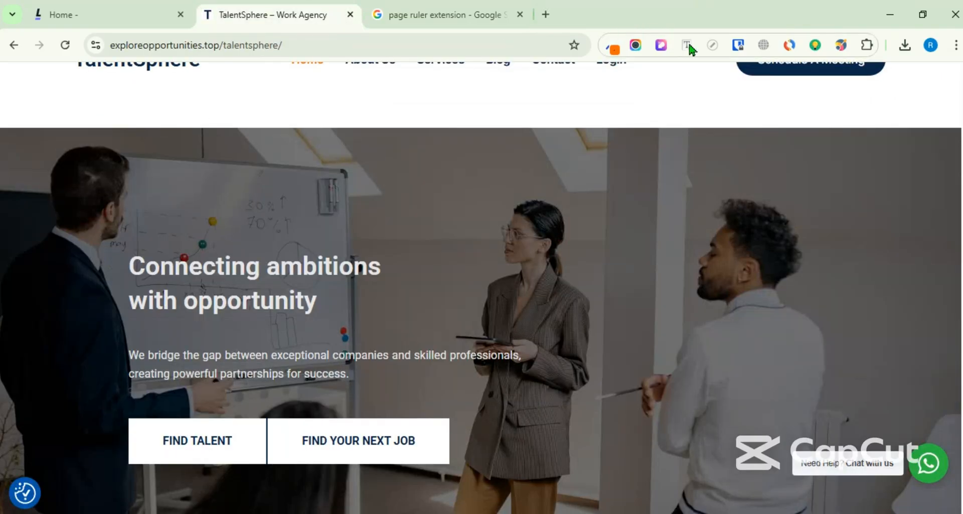
Search Google for "css peeper extension", view CSS Peeper's Chrome Web Store page, and close that tab.
left_click(660, 47)
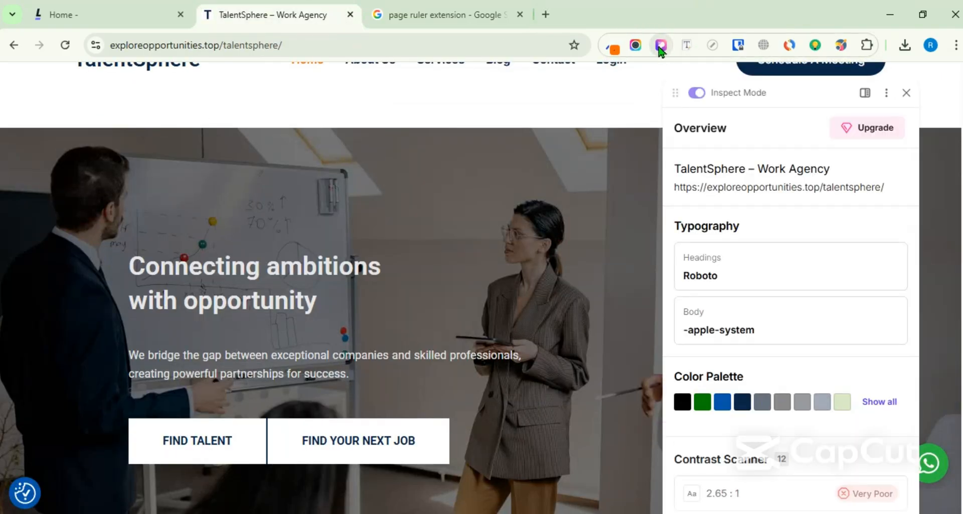
left_click(906, 92)
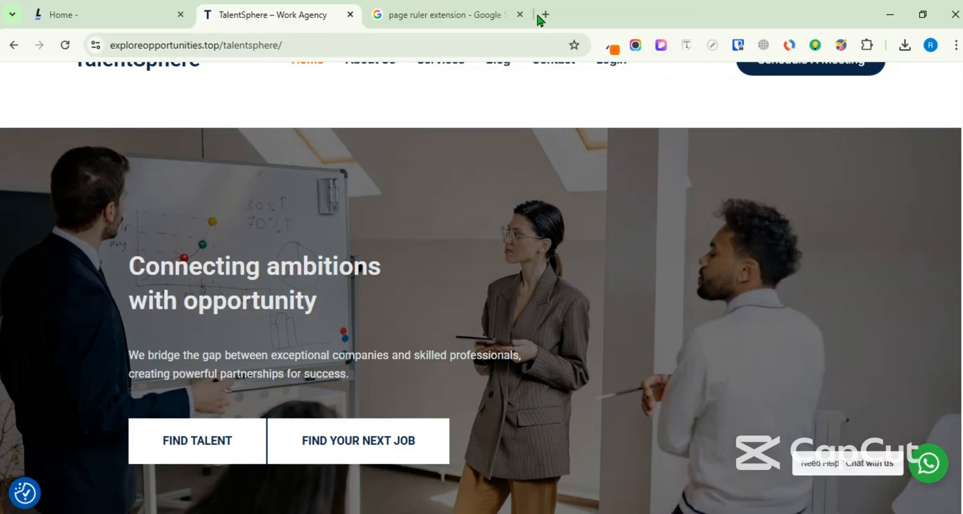
left_click(446, 22)
left_click_drag(179, 98, 43, 133)
type("csss extension")
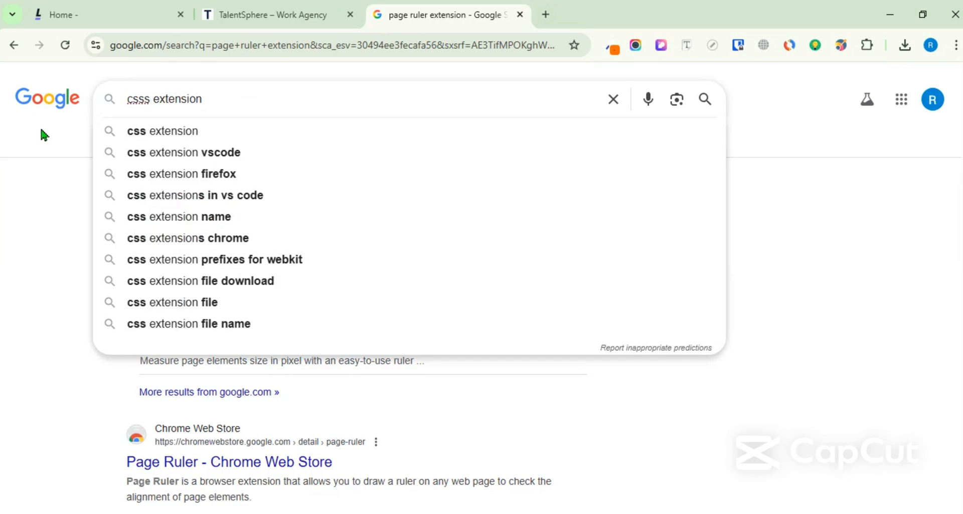
key("BackSpace")
type("peep")
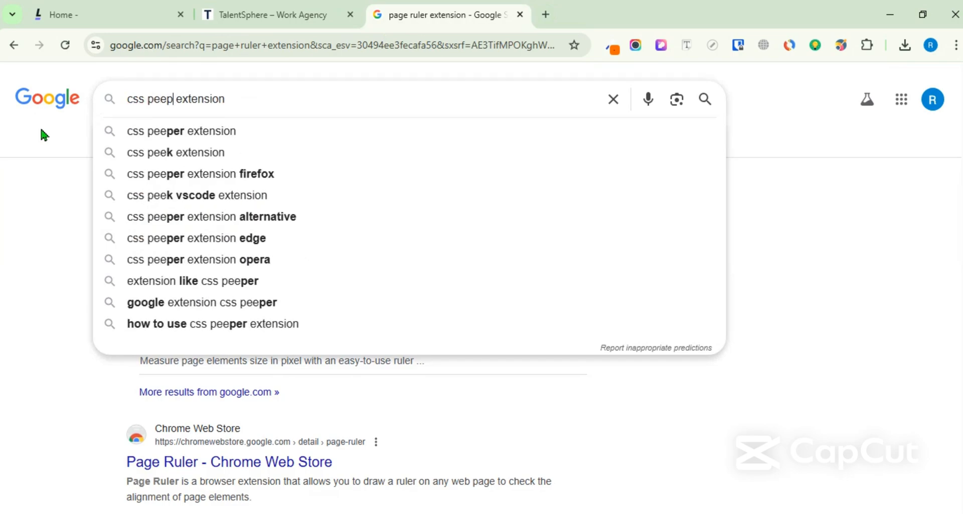
type("er")
key("Return")
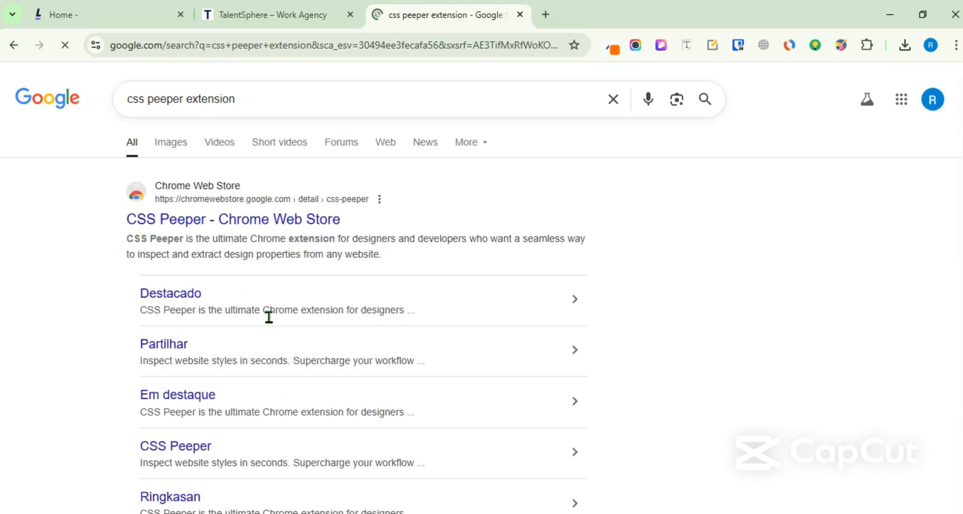
left_click(219, 224)
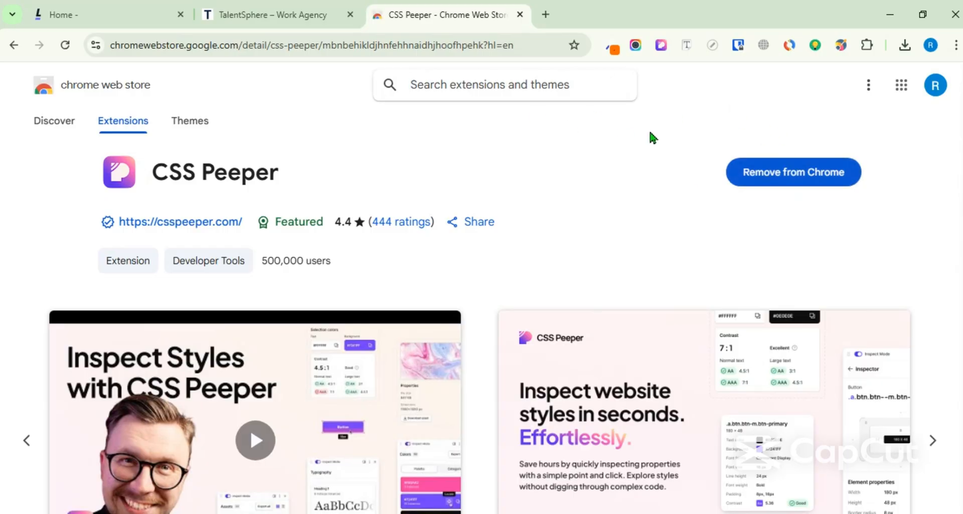
left_click(520, 15)
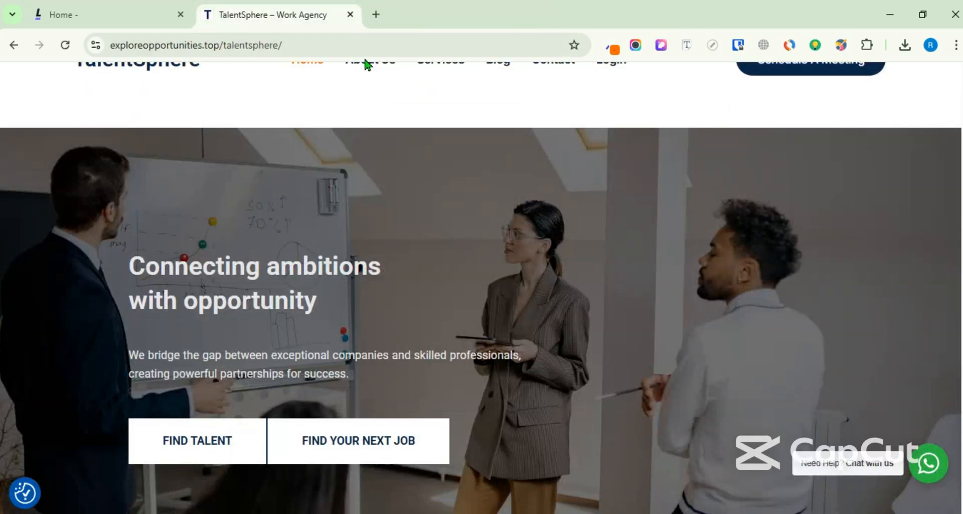
Open CSS Peeper on the TalentSphere home page and inspect the text properties of the "Connecting ambitions with opportunity" heading.
scroll(578, 131, "up", 2)
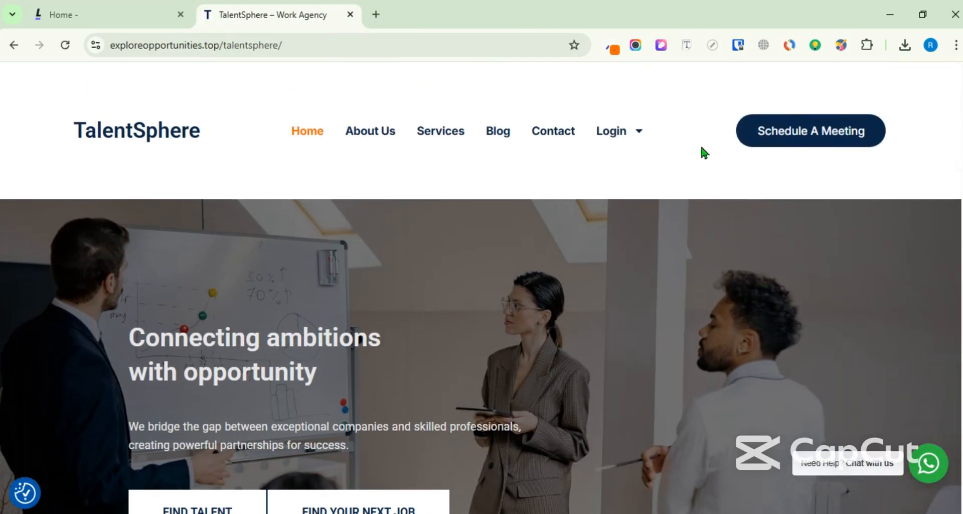
scroll(610, 162, "down", 2)
left_click(661, 45)
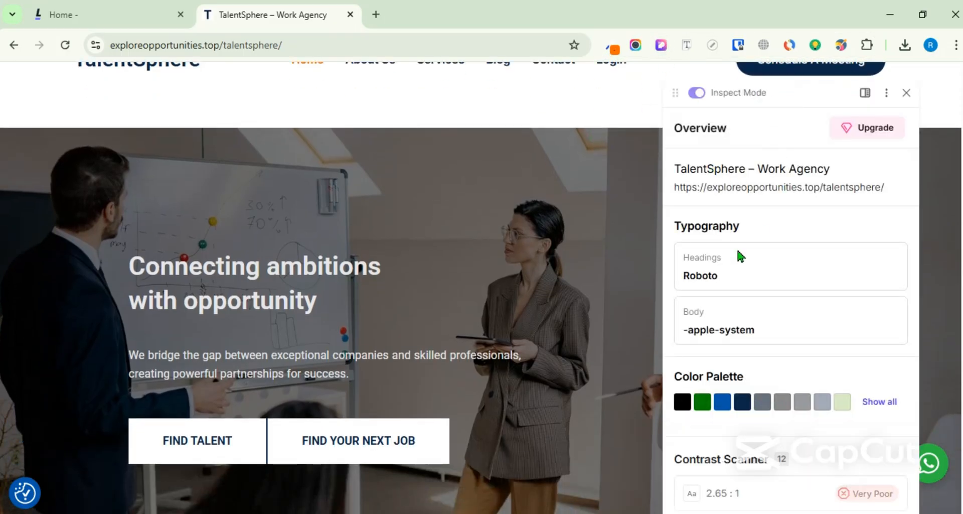
left_click(315, 272)
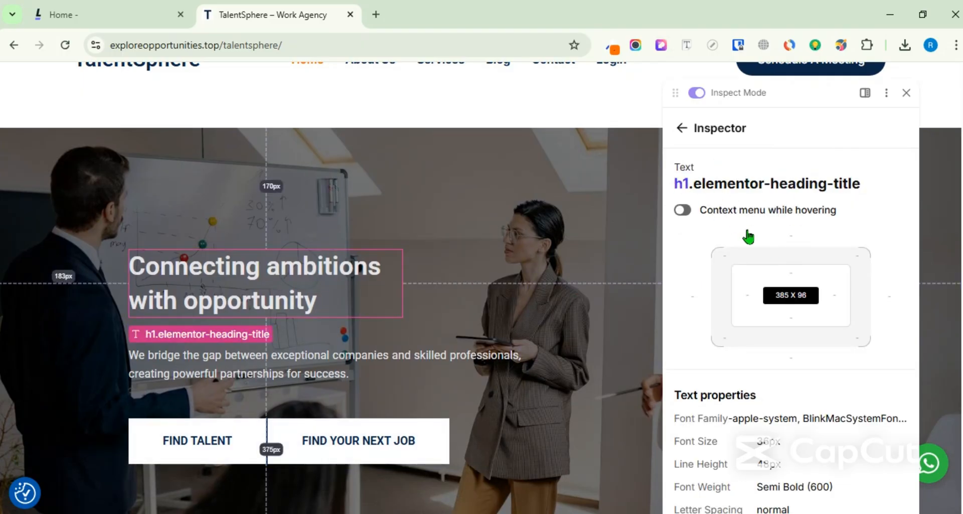
scroll(744, 396, "down", 1)
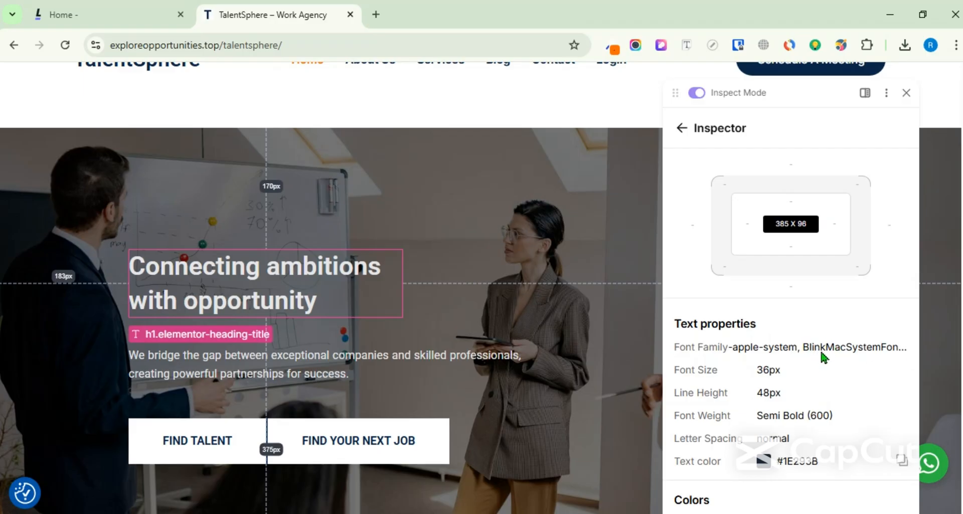
Inspect the spacing, text properties and colors of the "How We Can Help" heading and its container in CSS Peeper.
scroll(361, 293, "down", 10)
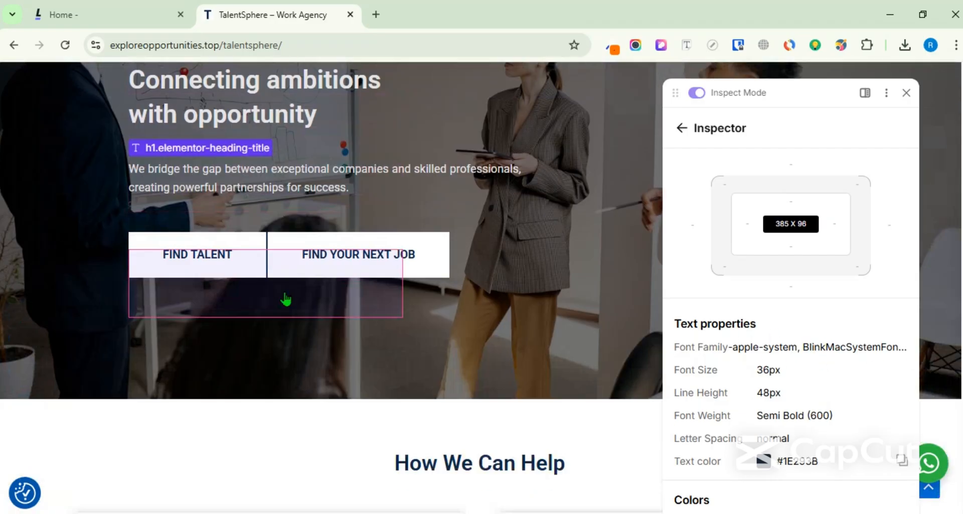
scroll(454, 96, "up", 1)
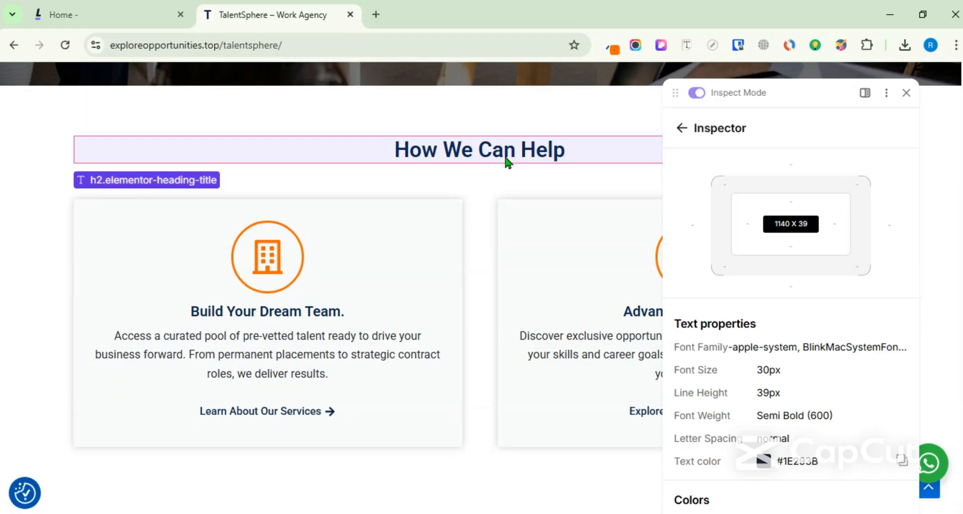
left_click(506, 162)
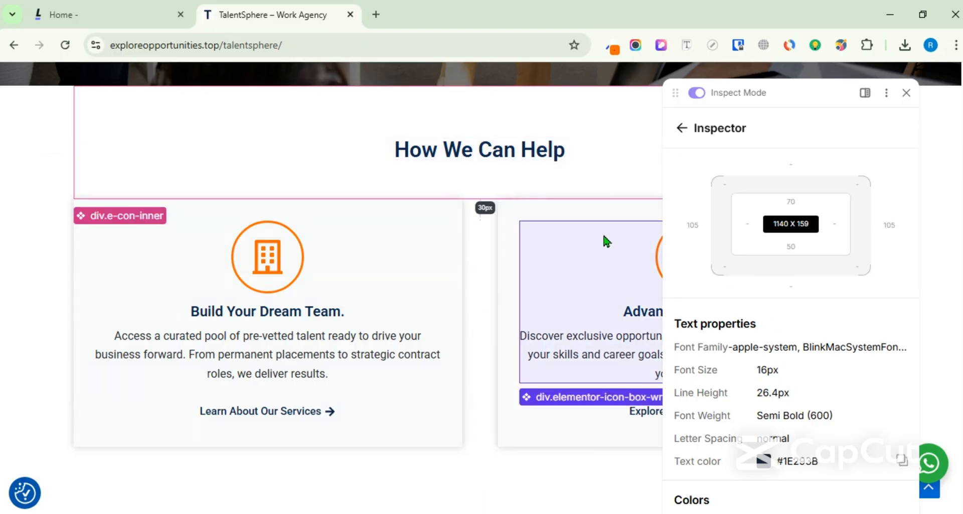
scroll(835, 351, "down", 5)
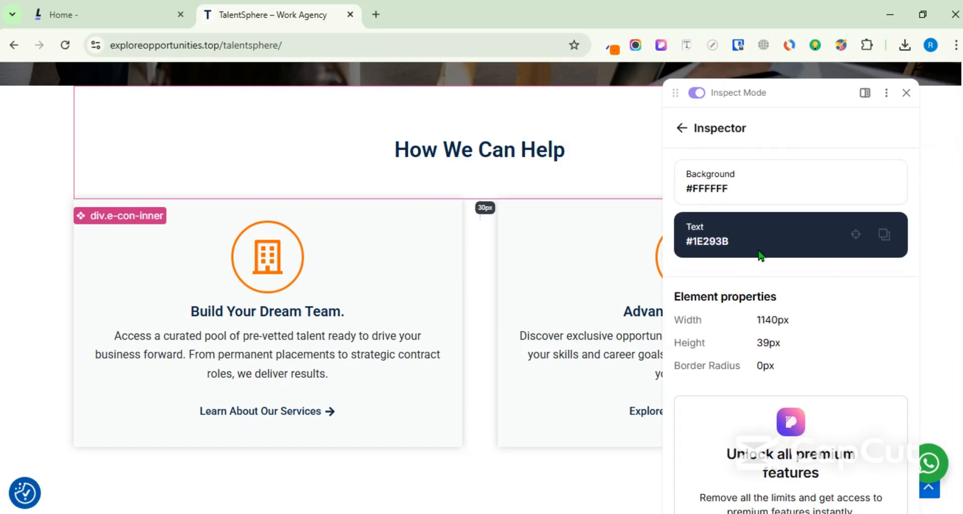
scroll(806, 296, "up", 5)
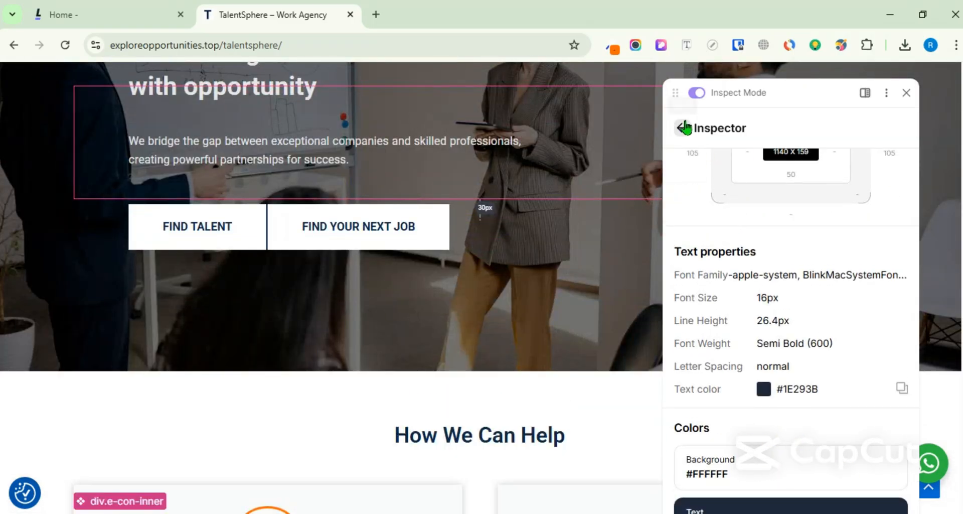
Return to CSS Peeper's overview and review the site's typography, color palette and contrast scanner sections.
left_click(681, 132)
scroll(791, 230, "down", 6)
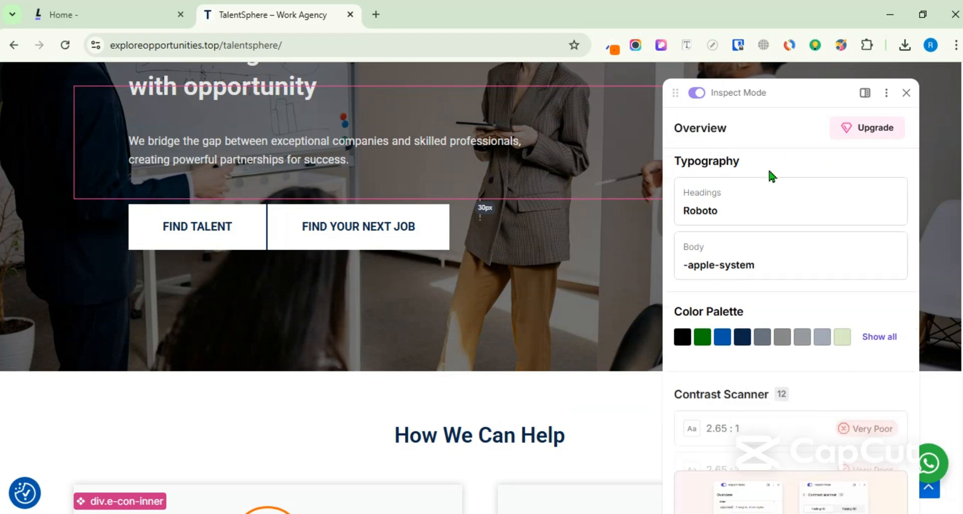
scroll(797, 275, "down", 5)
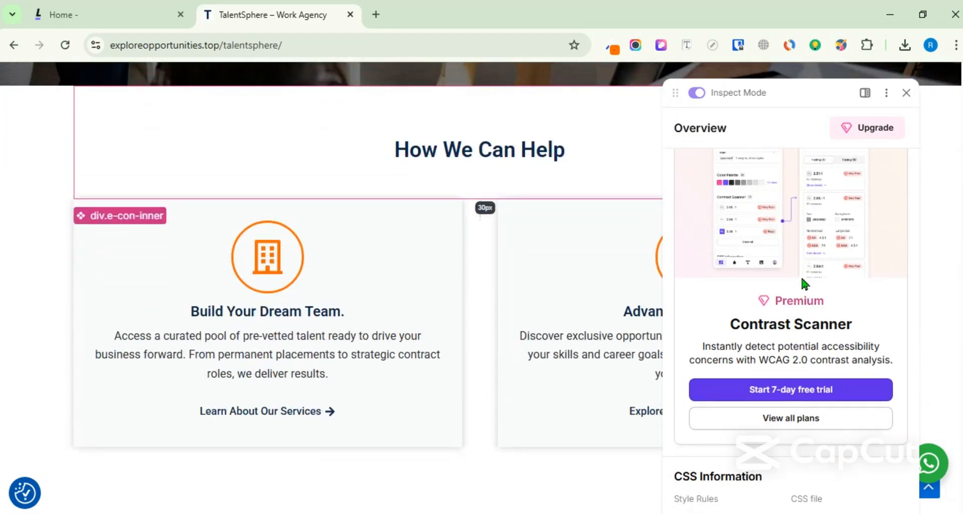
scroll(787, 260, "up", 10)
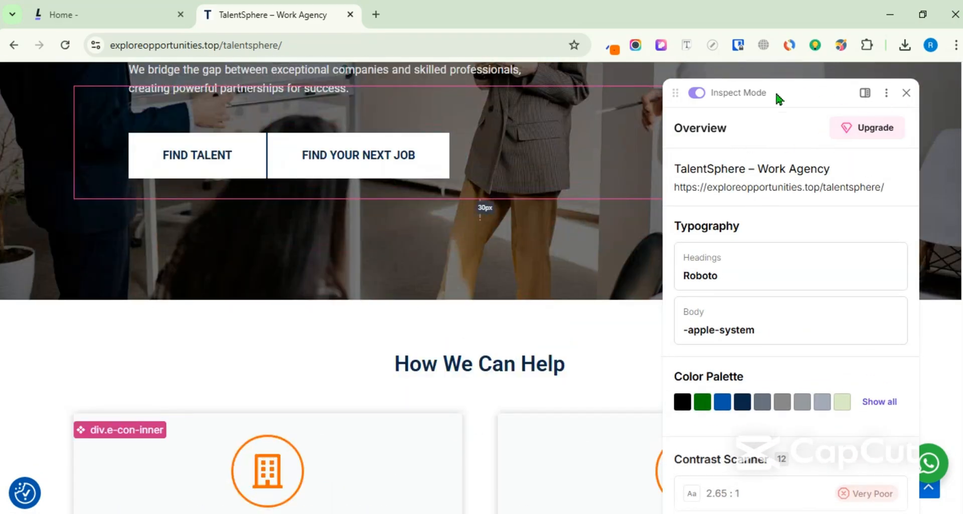
left_click_drag(676, 92, 732, 280)
left_click_drag(781, 329, 628, 275)
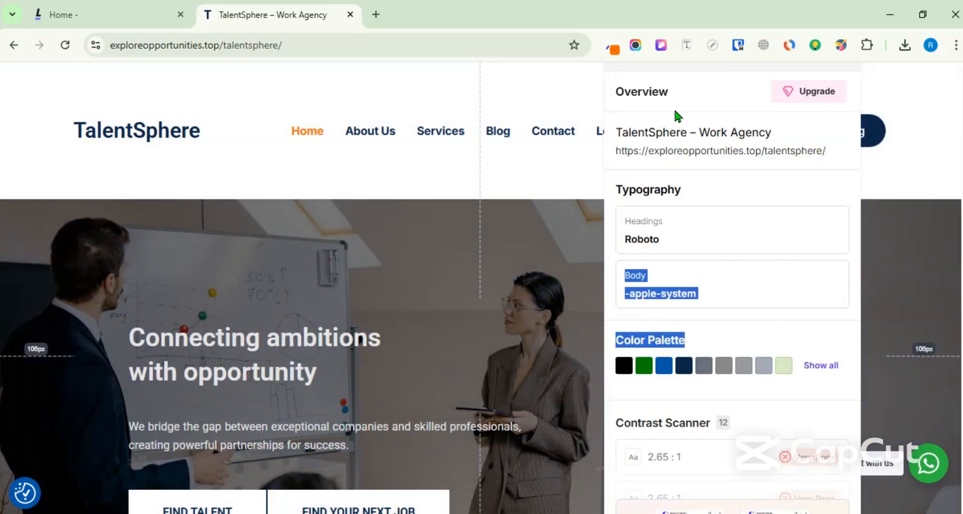
left_click(661, 46)
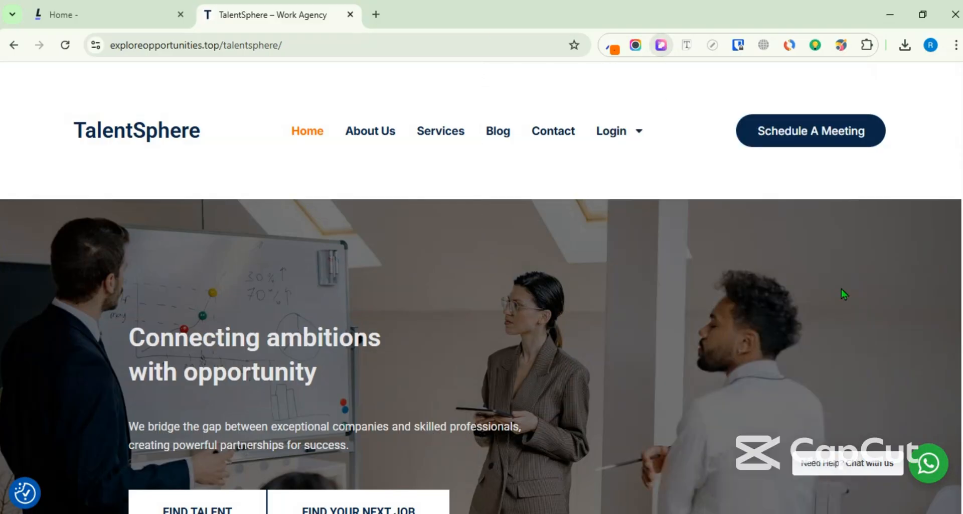
Reopen CSS Peeper and move its panel upward to expose its section navigation.
left_click(660, 45)
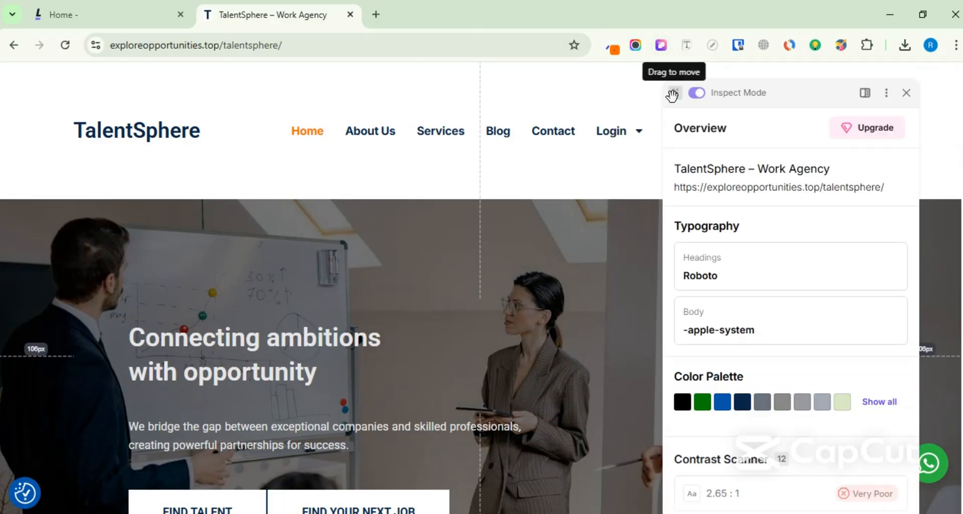
left_click_drag(673, 92, 622, 77)
scroll(629, 170, "down", 2)
scroll(665, 169, "up", 3)
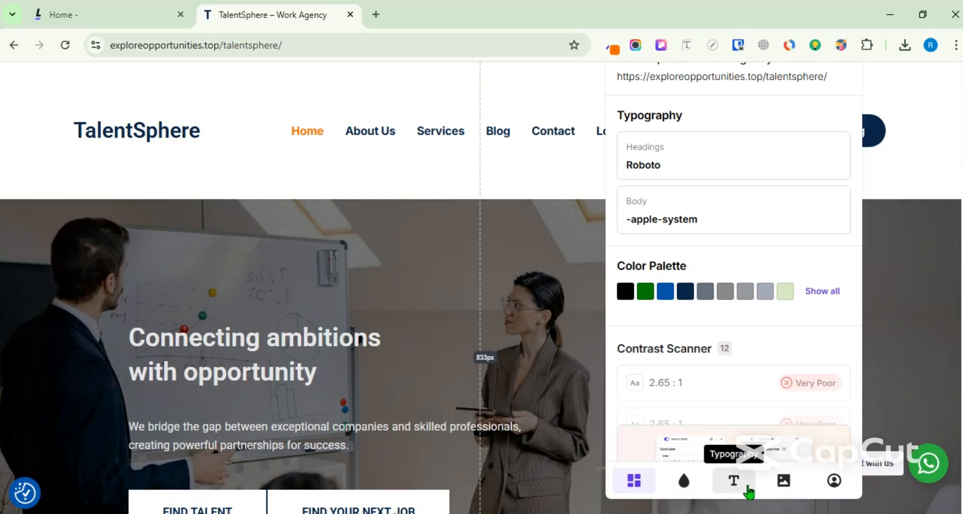
Show CSS Peeper's full color palette for the site and look through the listed hex codes.
left_click(684, 481)
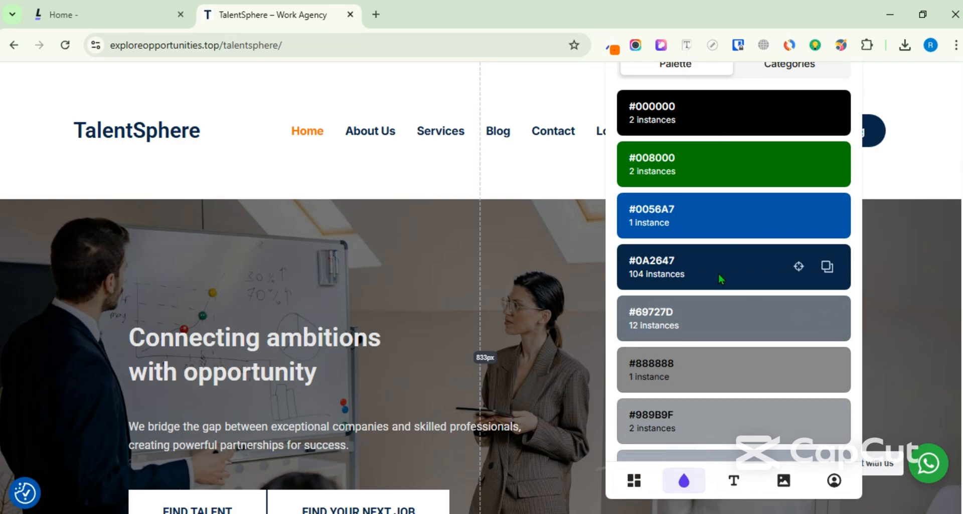
scroll(738, 291, "down", 8)
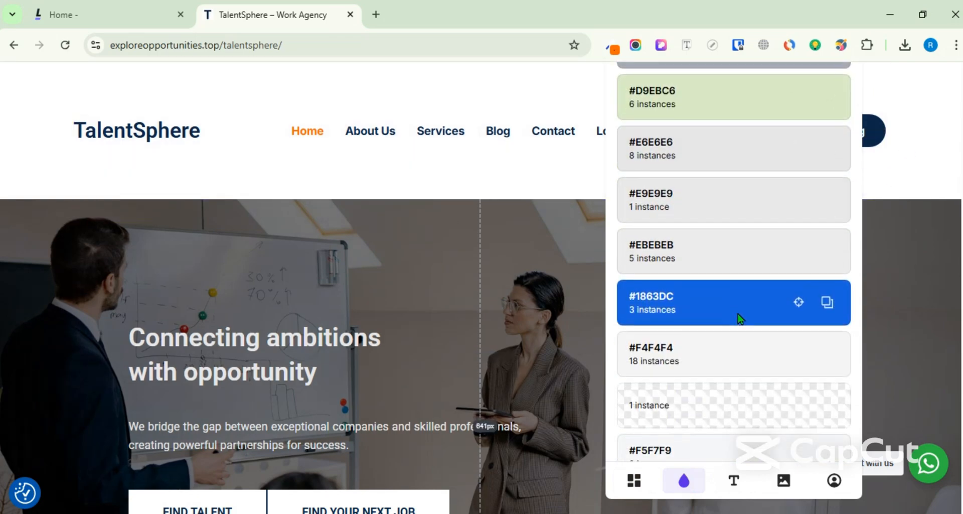
Look through the remaining hex codes in CSS Peeper's color palette and return to the start of the list.
scroll(740, 318, "down", 12)
scroll(774, 331, "up", 12)
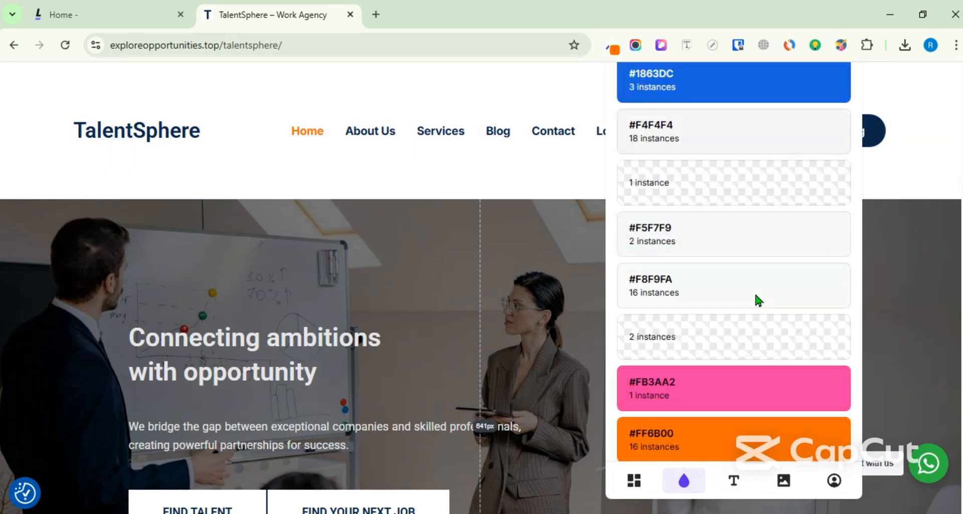
scroll(758, 299, "up", 10)
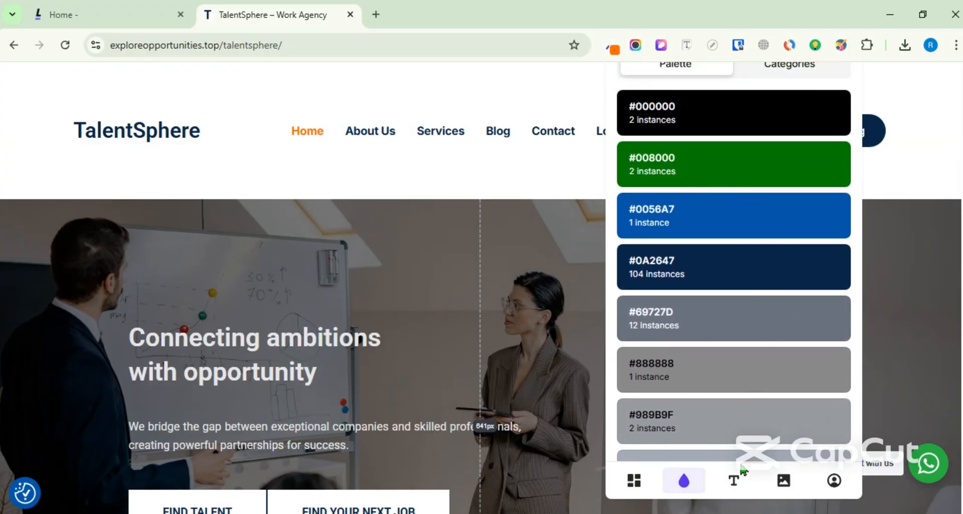
Show CSS Peeper's typography section and review the heading and paragraph styles it lists for the site.
left_click(733, 480)
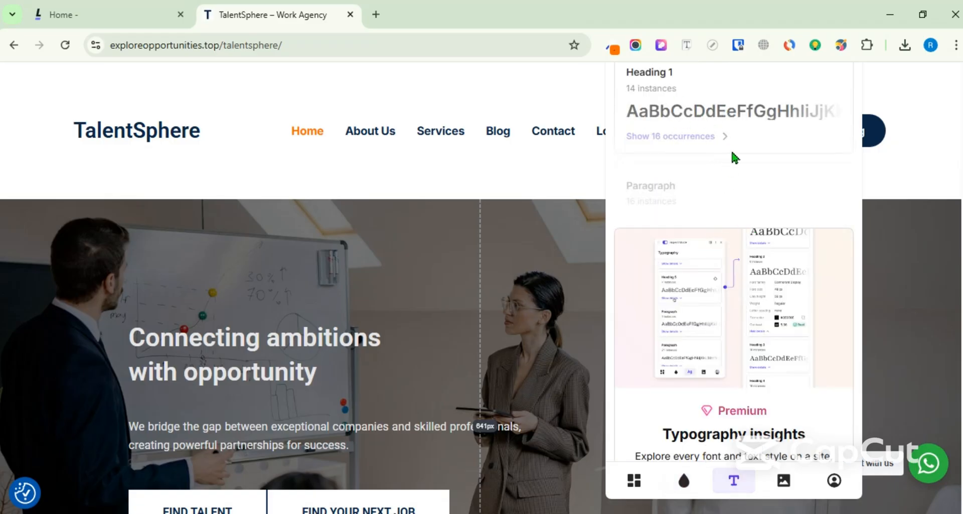
scroll(731, 151, "down", 6)
scroll(743, 301, "up", 3)
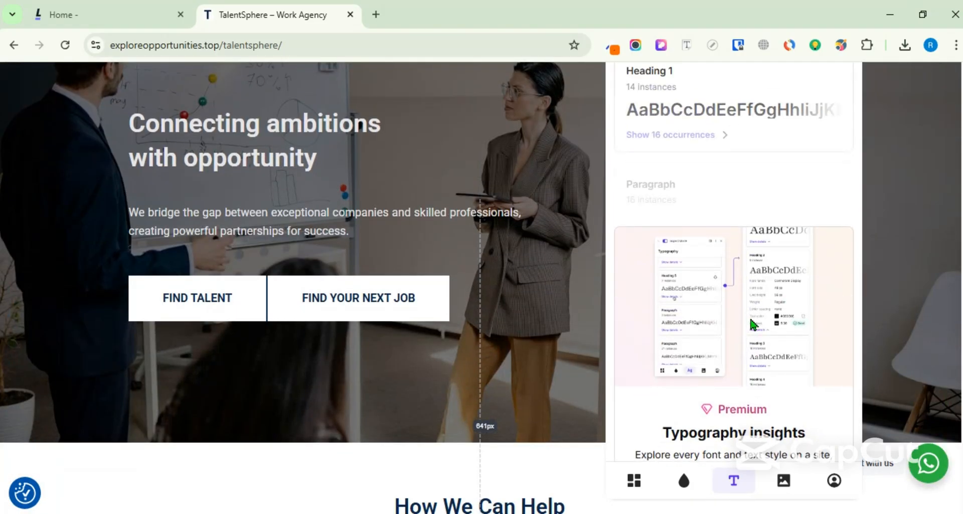
scroll(748, 314, "down", 3)
Show the site's assets in CSS Peeper and look through the extracted images and icons.
left_click(785, 481)
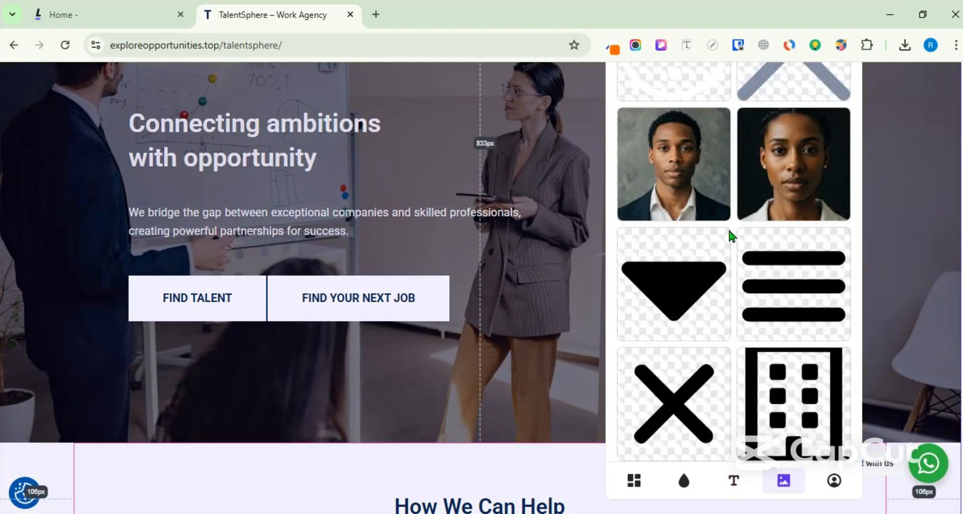
scroll(787, 245, "up", 3)
scroll(787, 245, "up", 2)
scroll(776, 251, "down", 8)
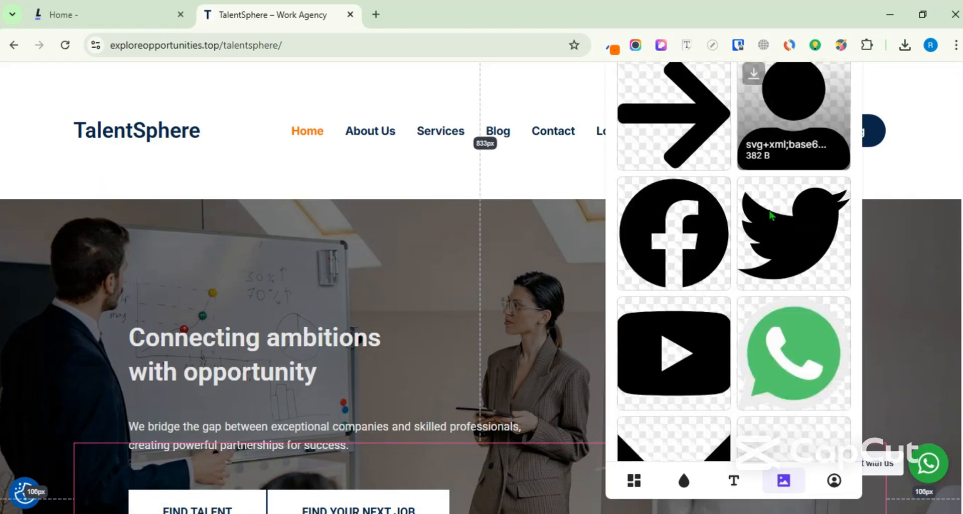
scroll(783, 301, "up", 10)
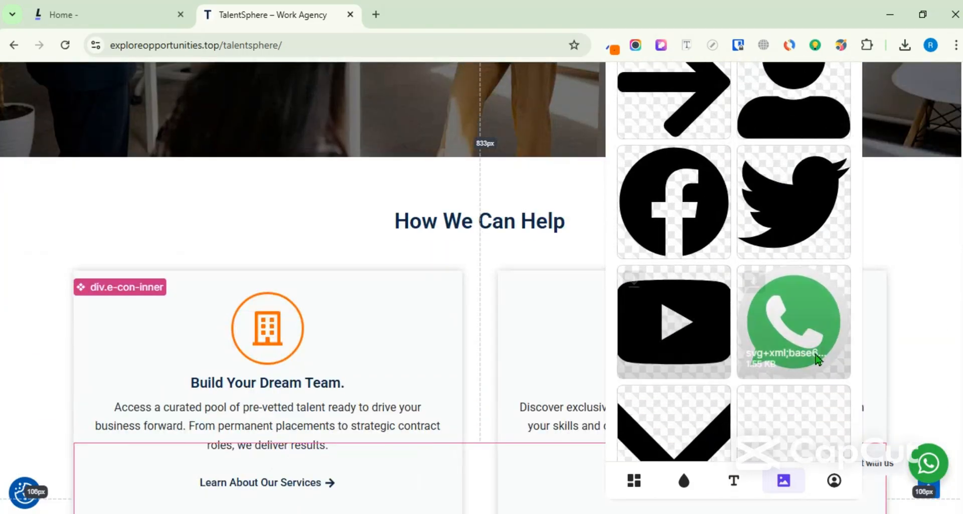
scroll(753, 226, "down", 2)
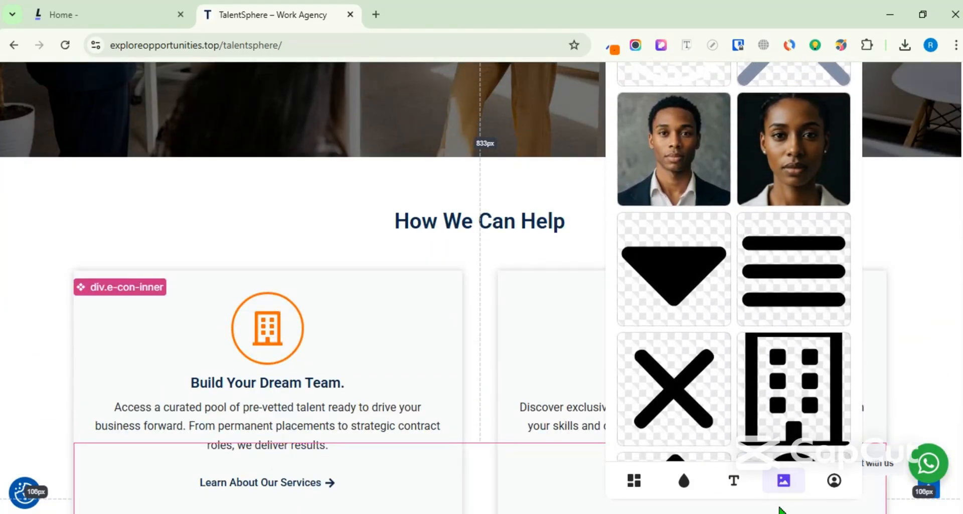
Download the WhatsApp icon and the hero section's meeting photo from CSS Peeper's assets.
scroll(788, 341, "down", 5)
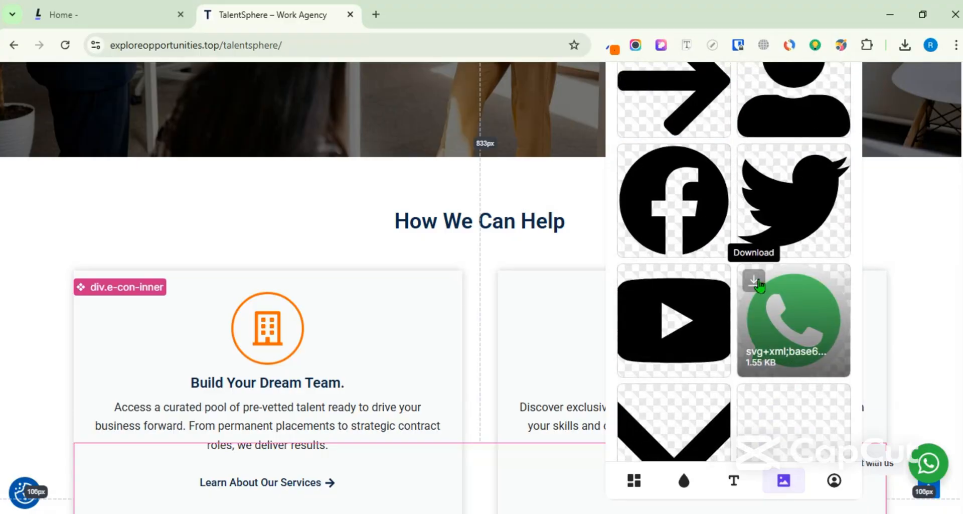
scroll(678, 397, "down", 6)
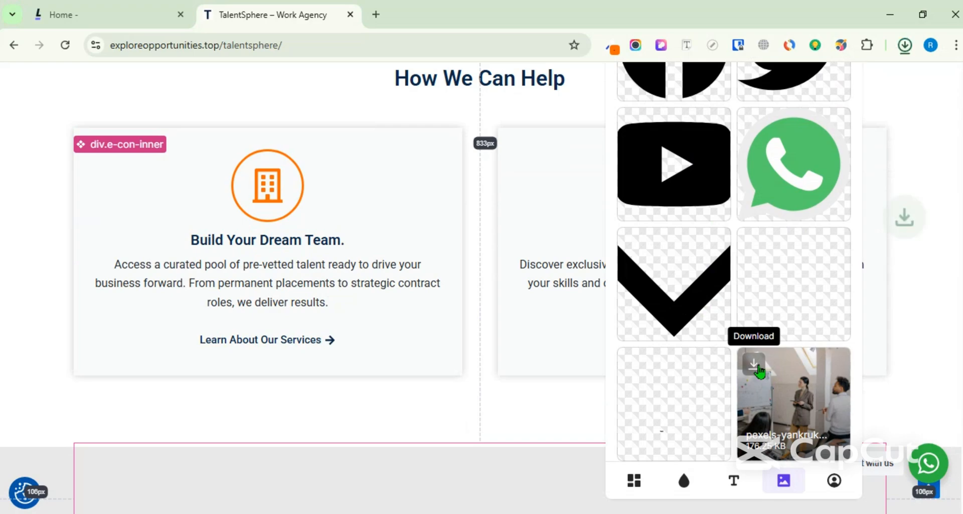
left_click(756, 367)
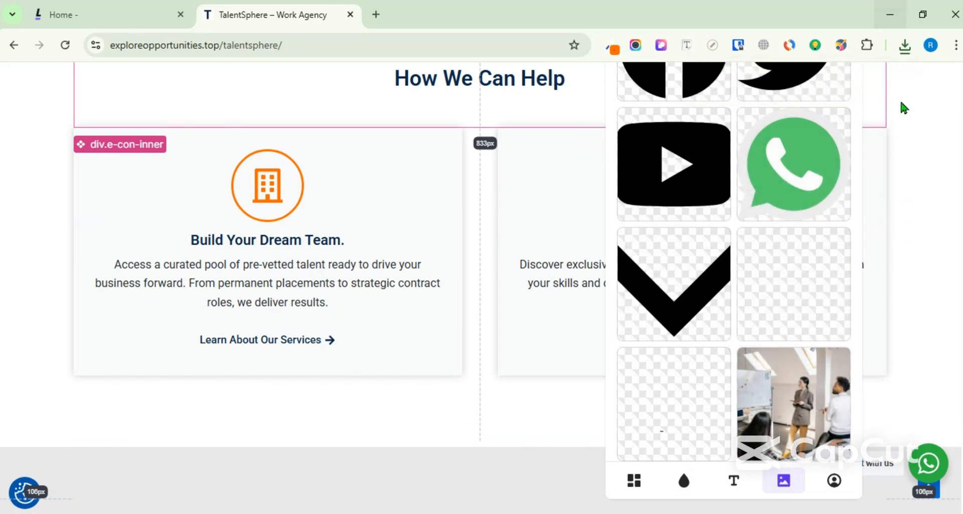
Bring the whole CSS Peeper panel back into view and export all of the site's assets.
scroll(752, 301, "up", 5)
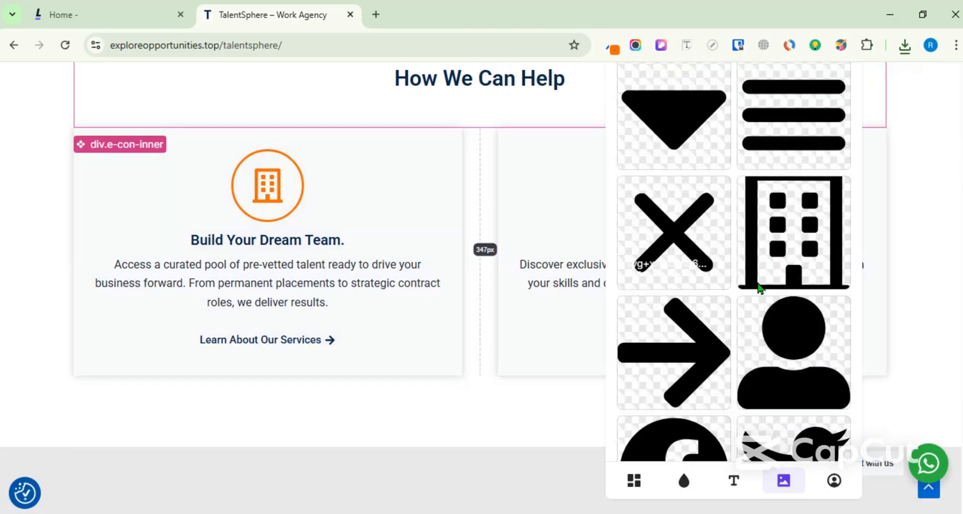
scroll(789, 284, "up", 6)
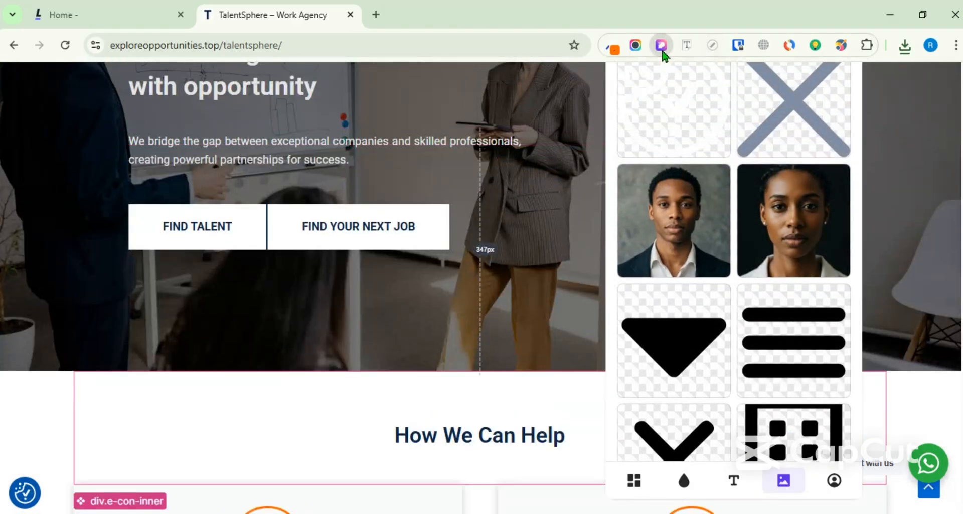
left_click(662, 50)
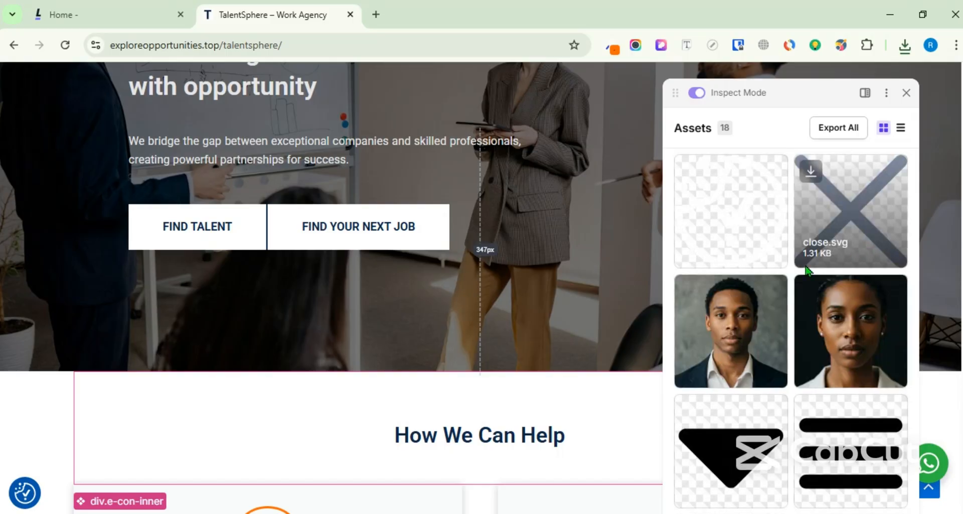
left_click(843, 131)
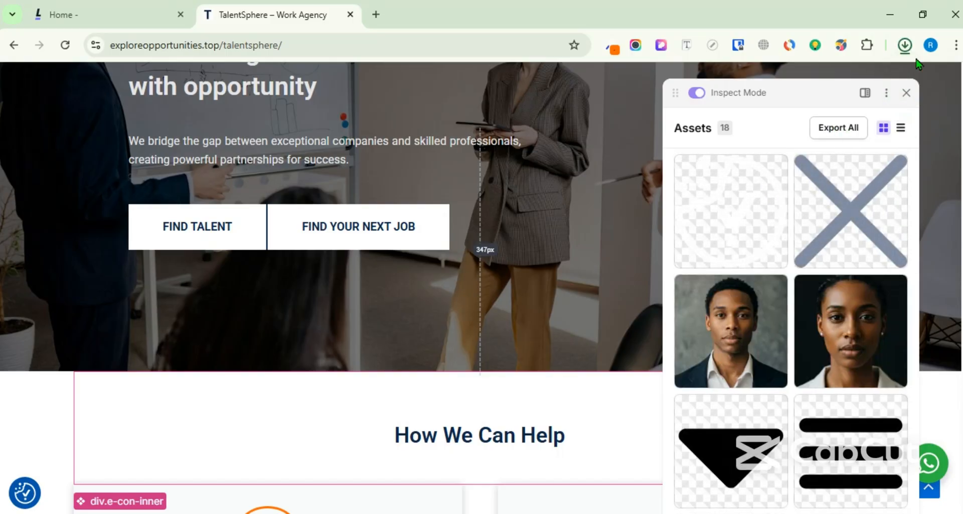
Check the exported files in the browser's recent download history, and close both the history and CSS Peeper.
left_click(906, 46)
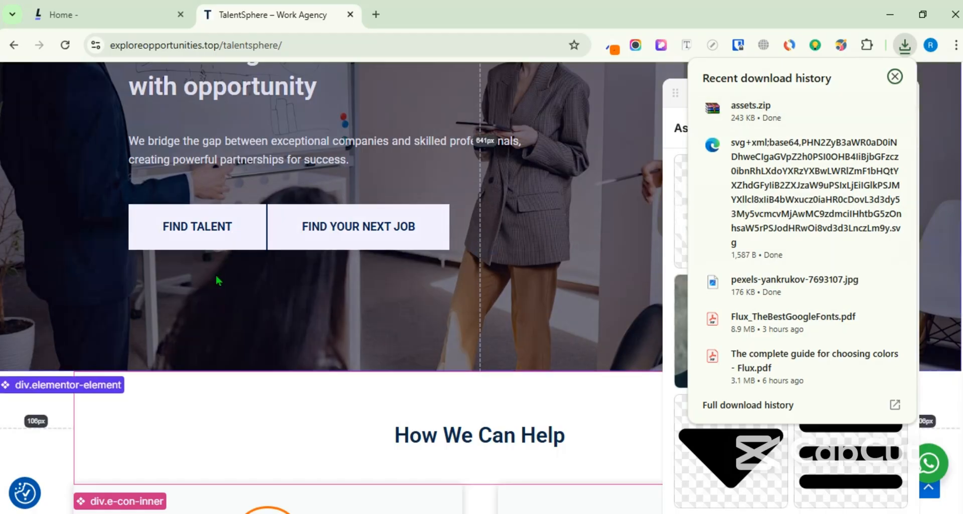
left_click(895, 78)
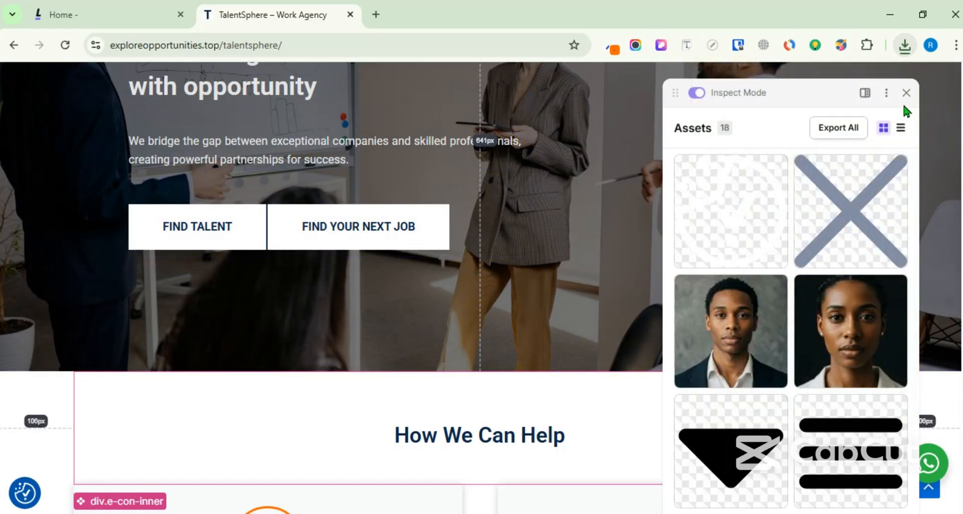
left_click(905, 93)
scroll(522, 300, "up", 6)
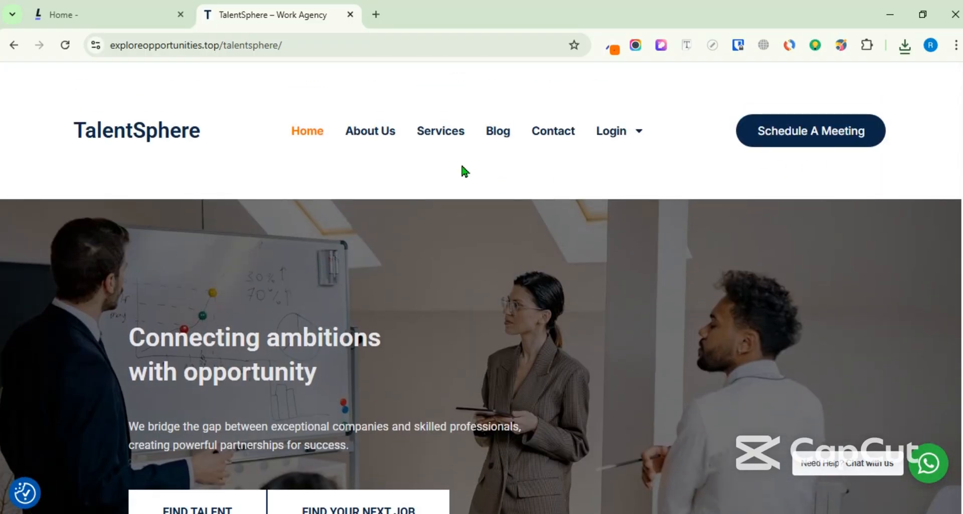
scroll(219, 193, "down", 3)
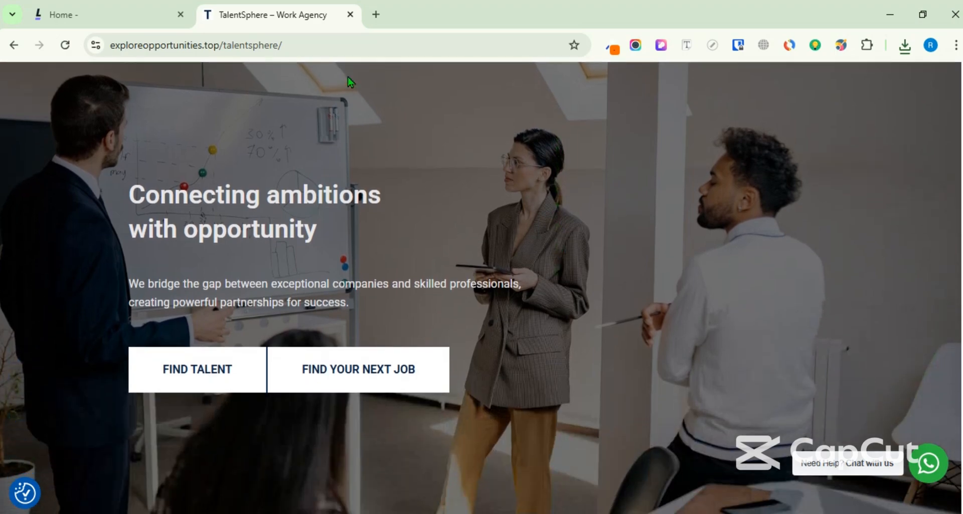
scroll(303, 187, "up", 2)
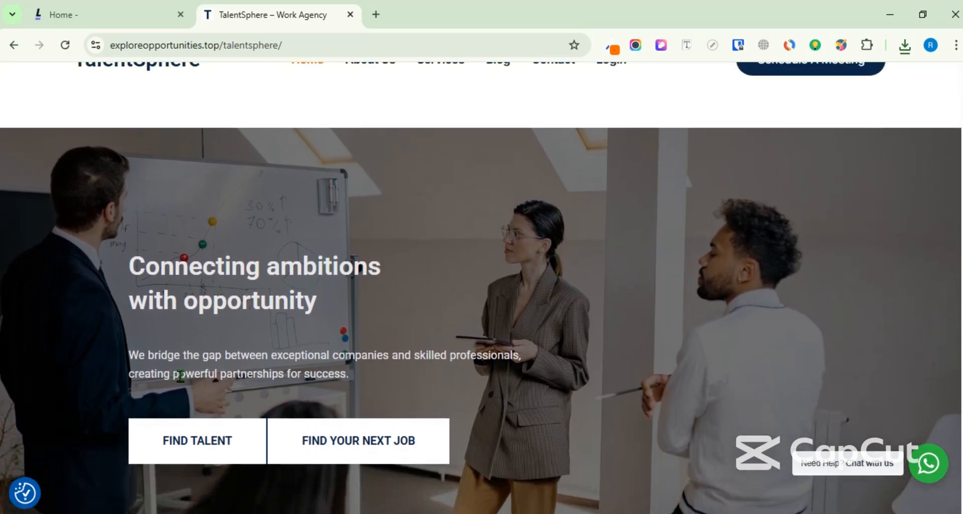
scroll(198, 386, "down", 3)
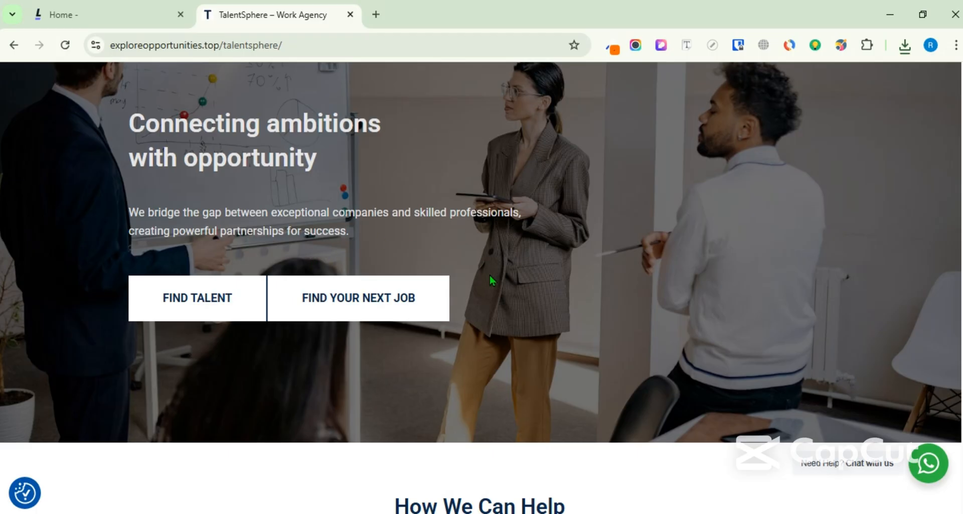
scroll(490, 275, "up", 3)
scroll(477, 210, "down", 3)
scroll(591, 269, "up", 3)
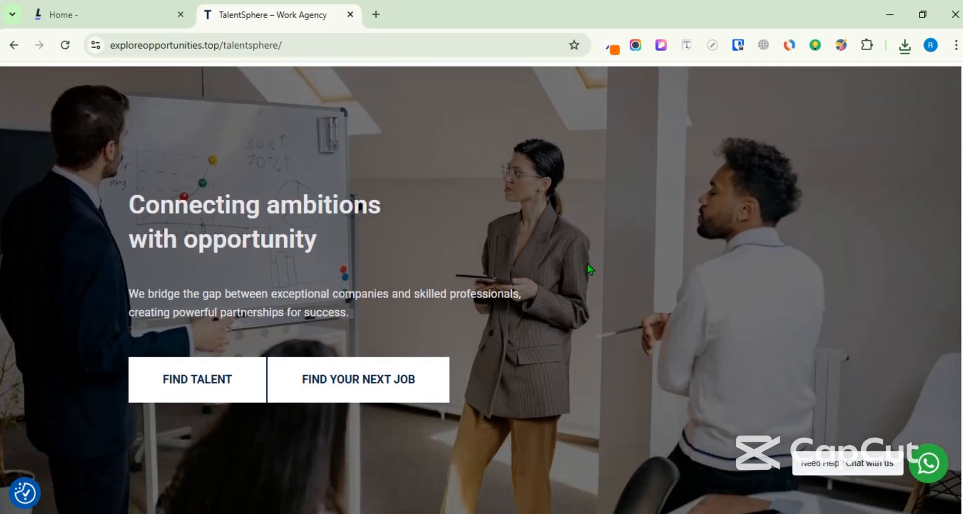